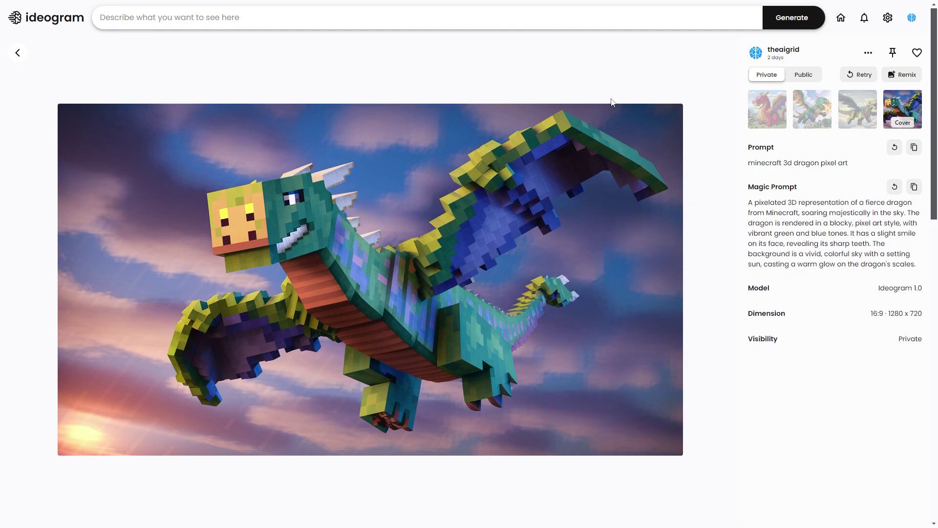
# Browse the dragon variants and settle on the green, golden-winged dragon breathing fire over a village.
pyautogui.click(863, 116)
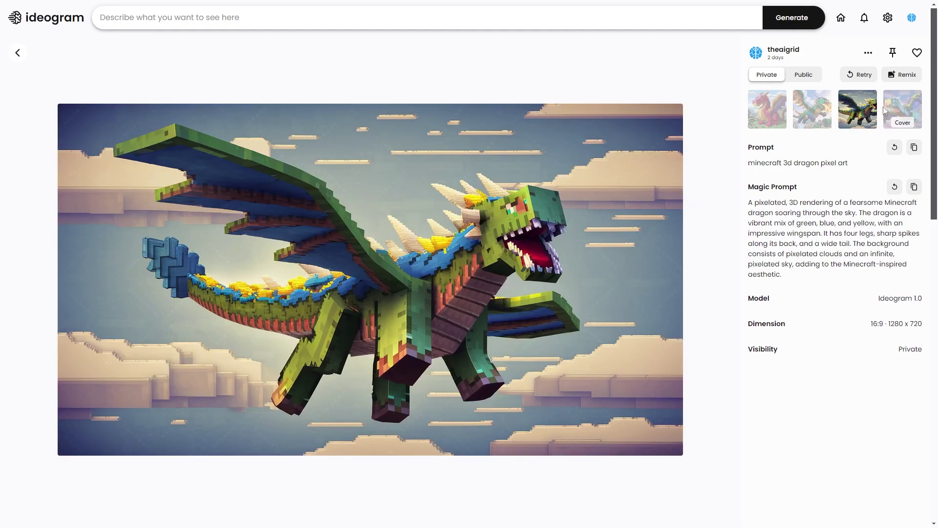
pyautogui.click(812, 111)
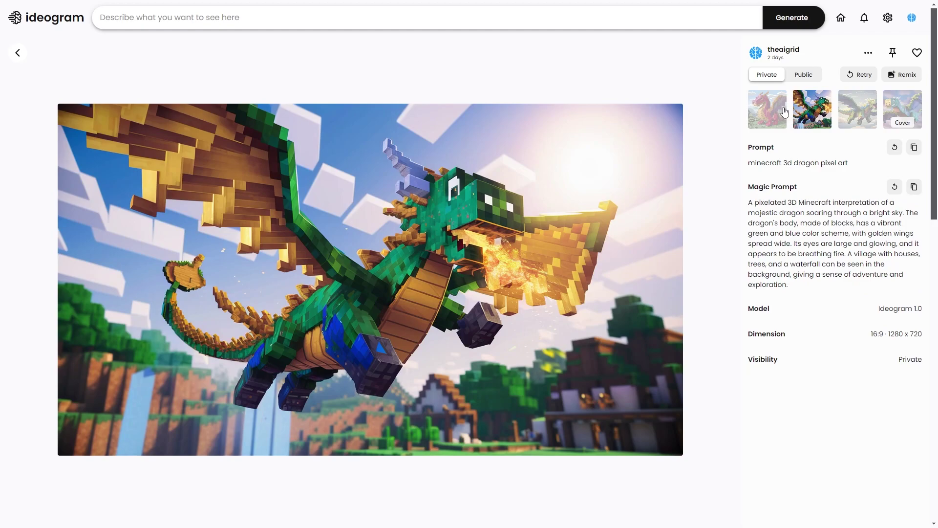
pyautogui.click(782, 112)
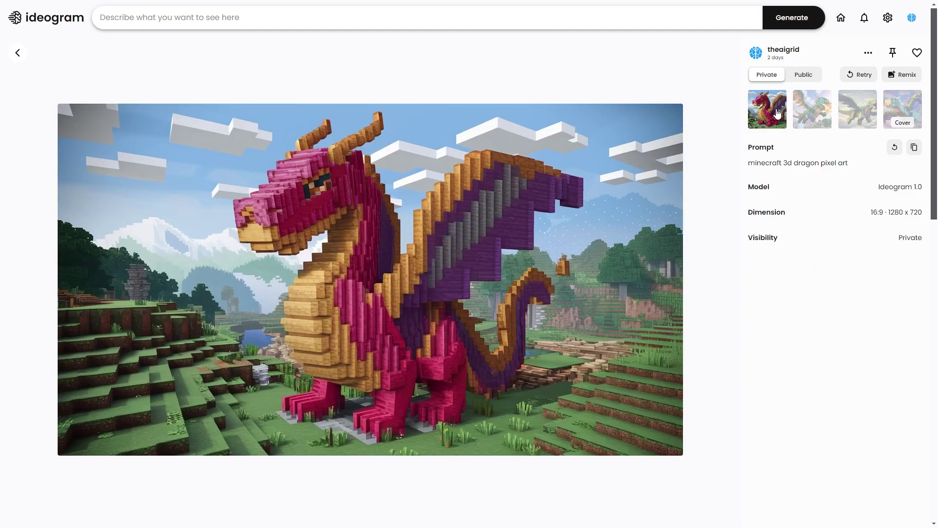
pyautogui.click(804, 107)
pyautogui.click(852, 108)
pyautogui.click(890, 107)
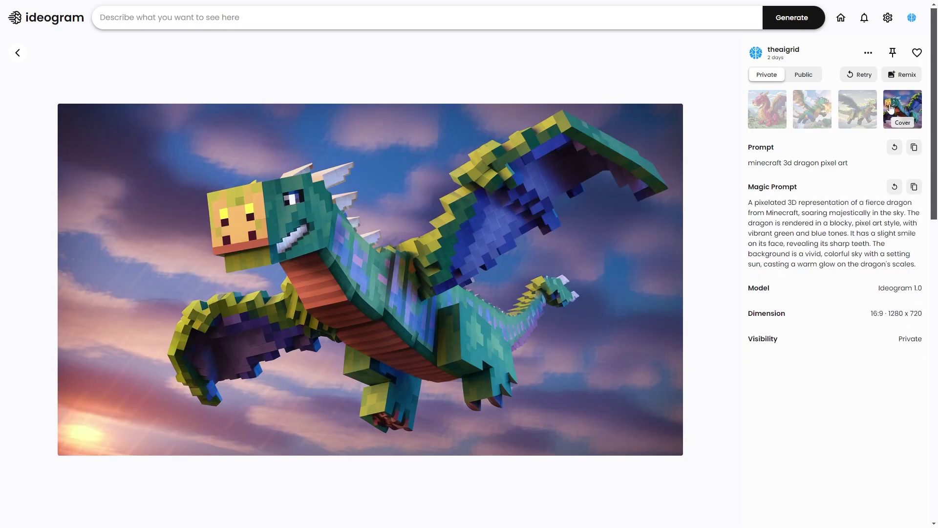
pyautogui.click(809, 109)
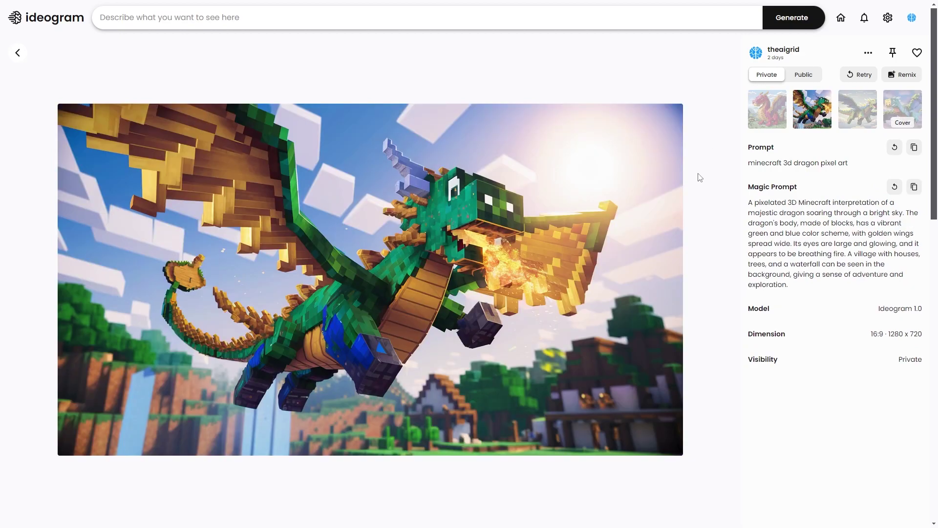
# Copy the prompt text 'minecraft 3d dragon pixel art' from the detail view.
pyautogui.tripleClick(798, 165)
pyautogui.hotkey('ctrl', 'c')
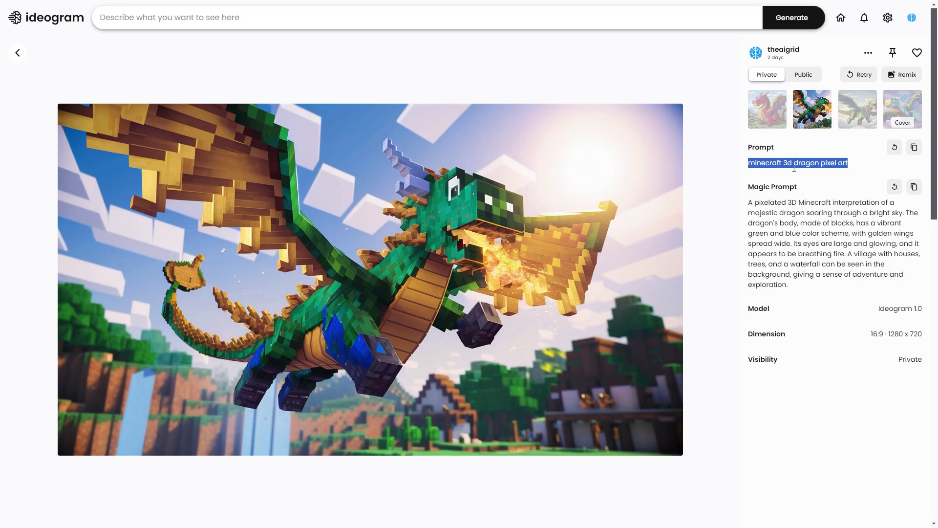
pyautogui.rightClick(795, 169)
pyautogui.click(640, 174)
pyautogui.click(820, 165)
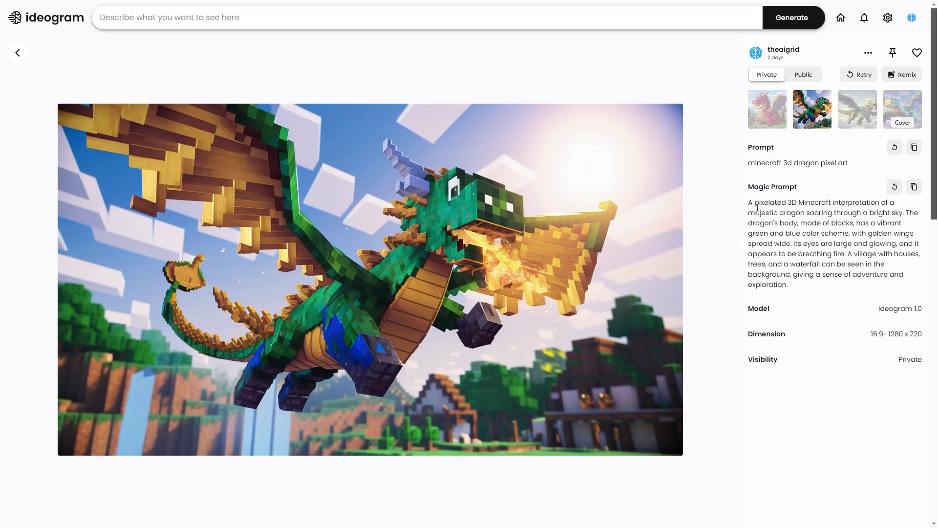
pyautogui.moveTo(757, 208); pyautogui.dragTo(796, 259)
# Paste the prompt as a new one, set 16:9 ratio with the 3d render style, and generate.
pyautogui.click(256, 26)
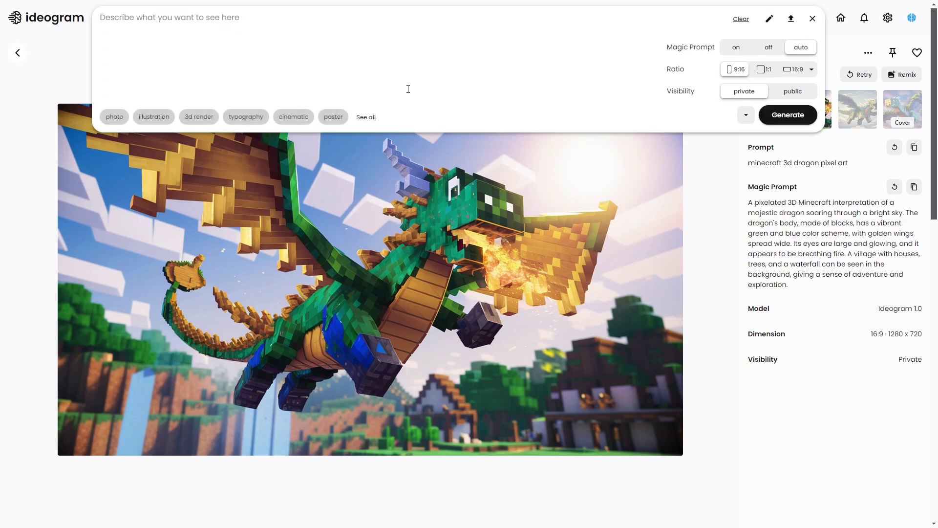
pyautogui.hotkey('ctrl', 'v')
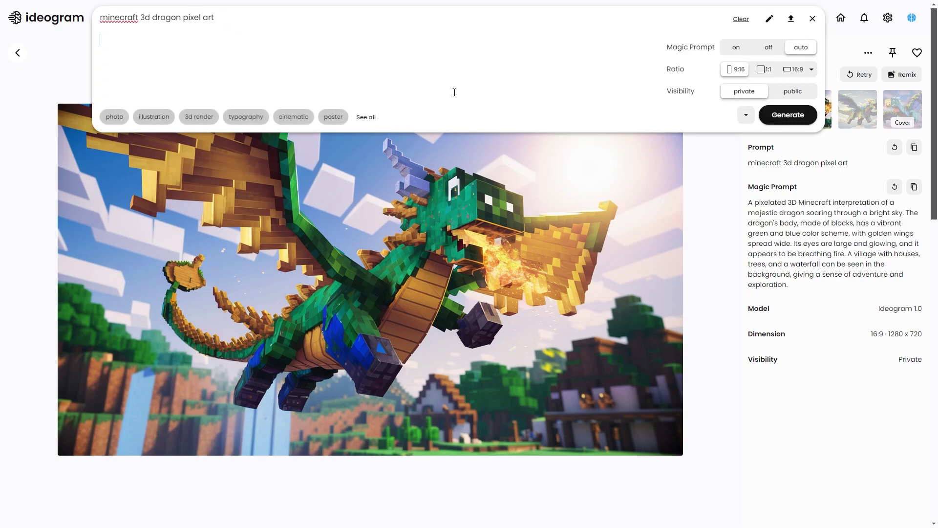
pyautogui.click(797, 70)
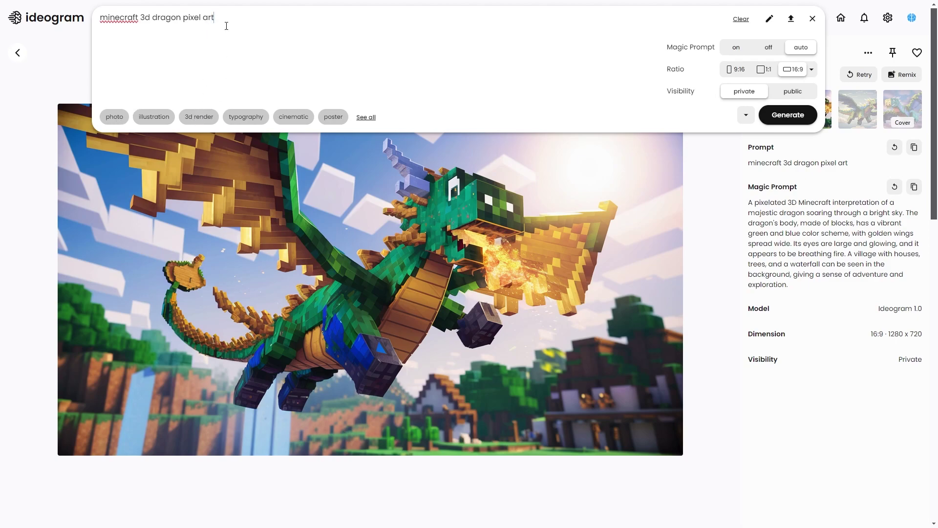
pyautogui.click(192, 118)
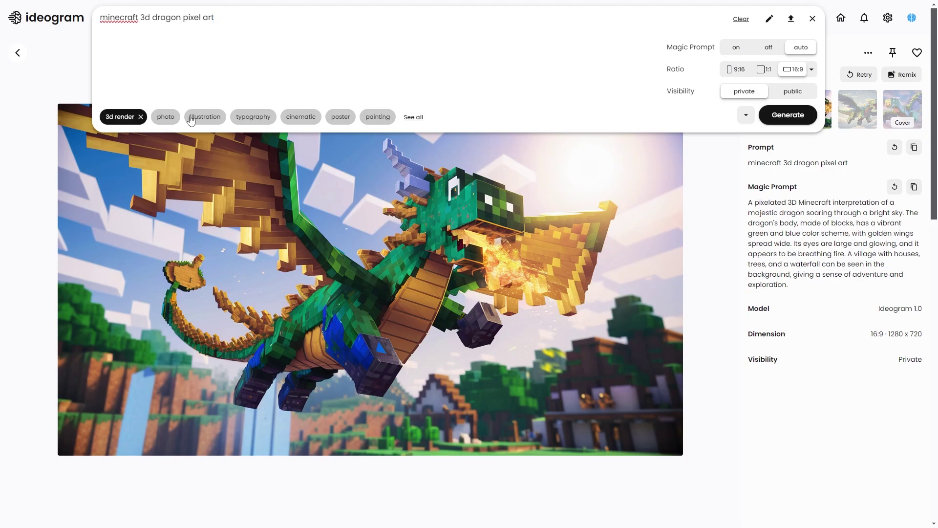
pyautogui.press('Return')
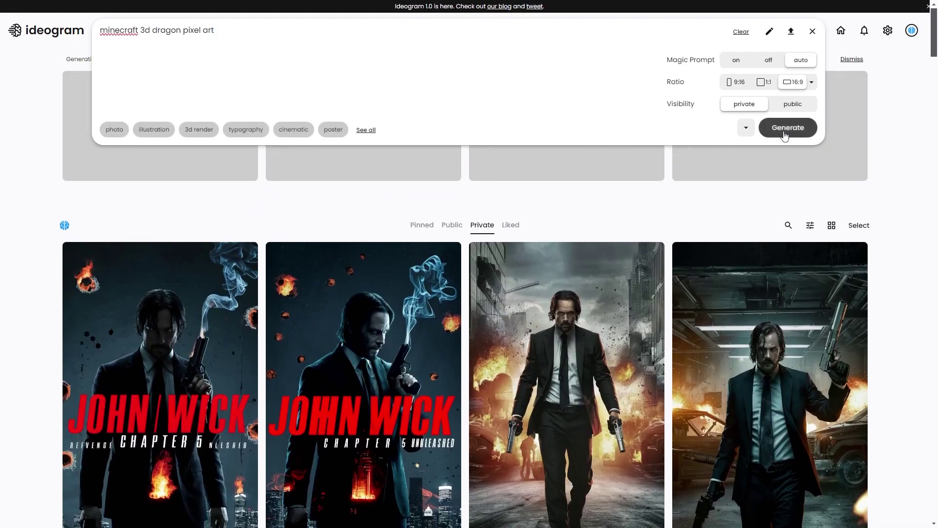
# Generate the dragon prompt again and open the fire-breathing dragon over a pixelated forest.
pyautogui.click(786, 129)
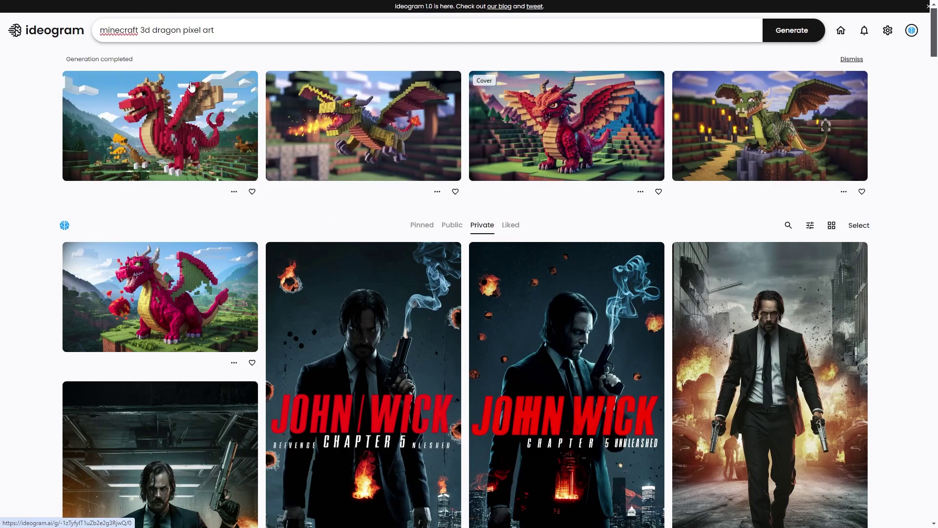
pyautogui.click(435, 110)
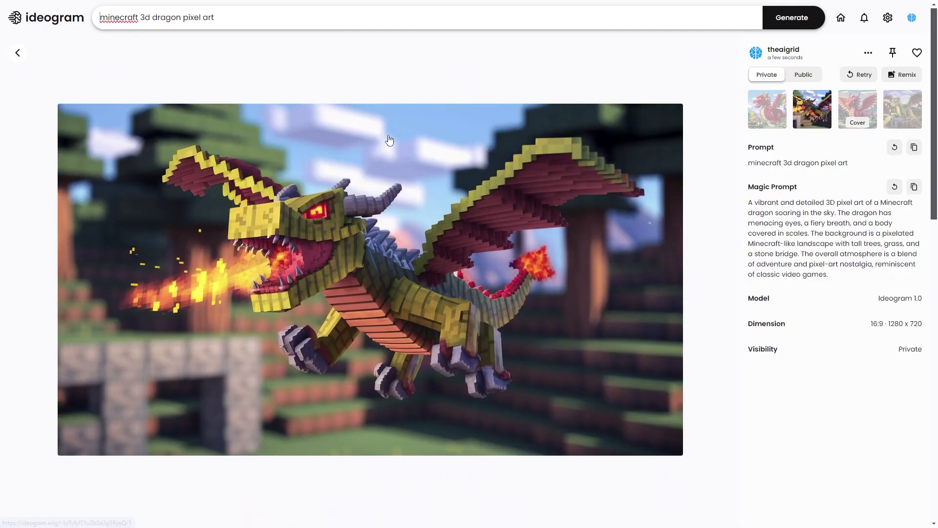
# Open the third and fourth dragon results to compare them, returning to the gallery each time.
pyautogui.click(19, 53)
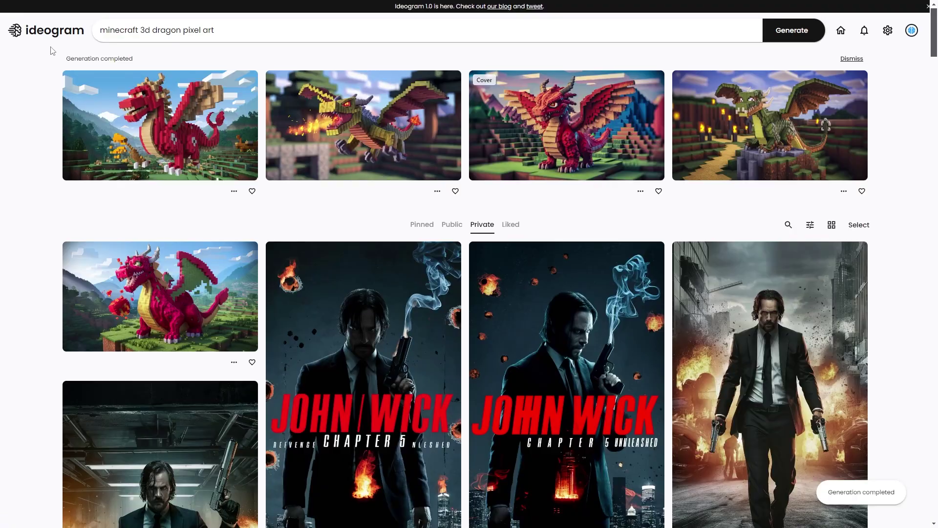
pyautogui.click(572, 120)
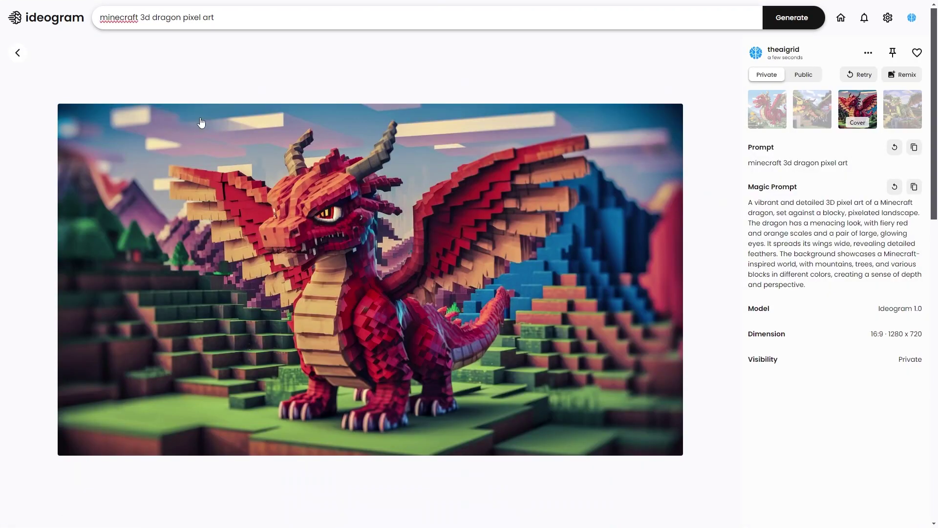
pyautogui.click(18, 52)
pyautogui.click(781, 131)
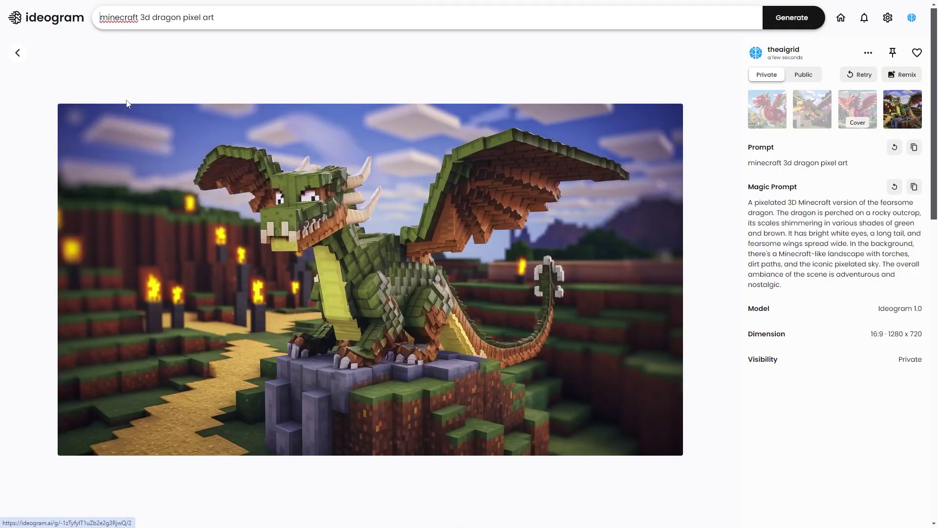
pyautogui.click(817, 117)
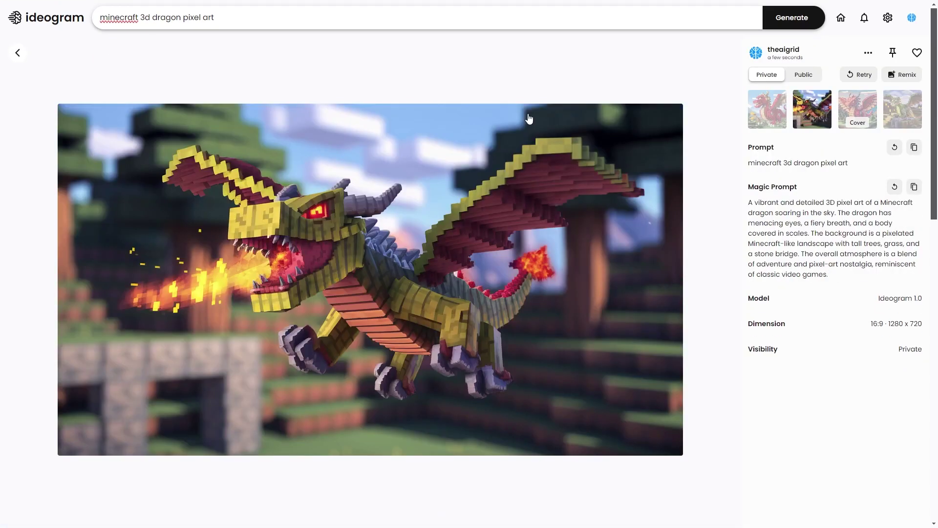
pyautogui.click(16, 59)
# Open the red dragon 3d render result and compare its blue-orange, player-fight and fire-breathing variants.
pyautogui.click(201, 255)
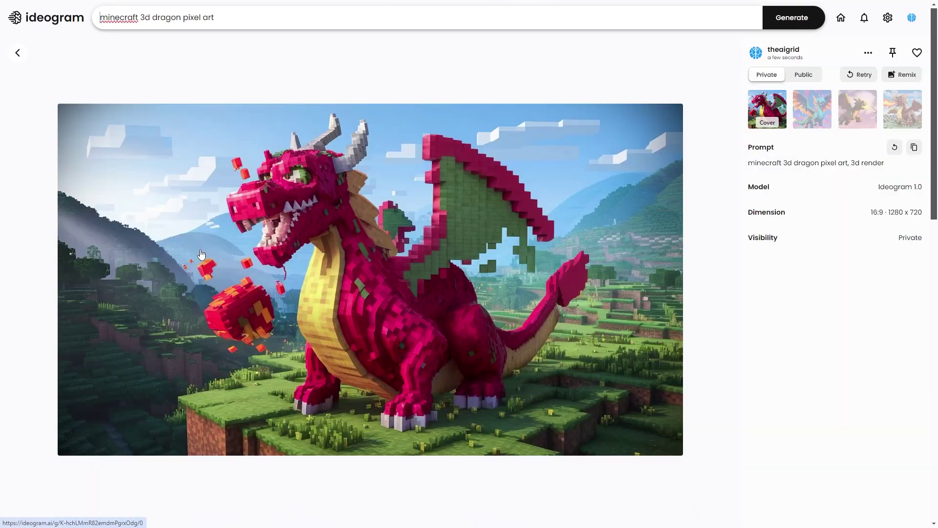
pyautogui.click(815, 113)
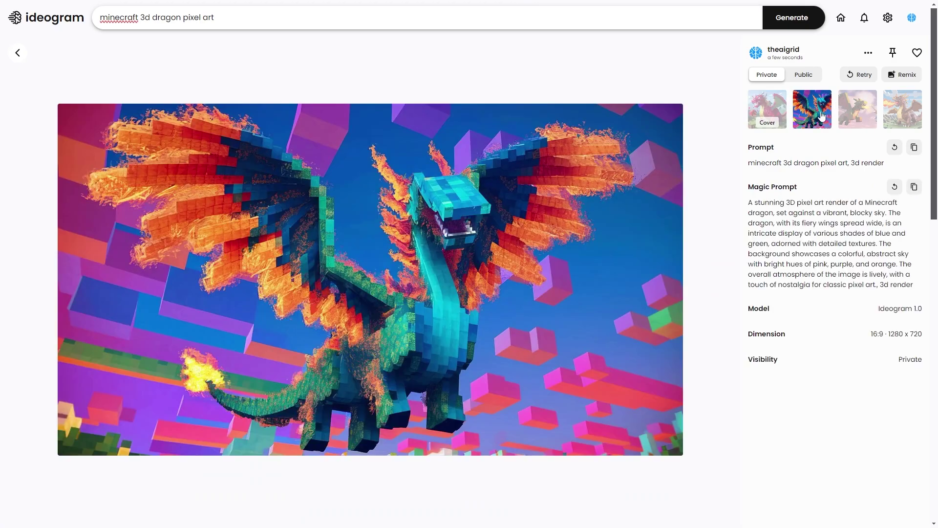
pyautogui.click(856, 108)
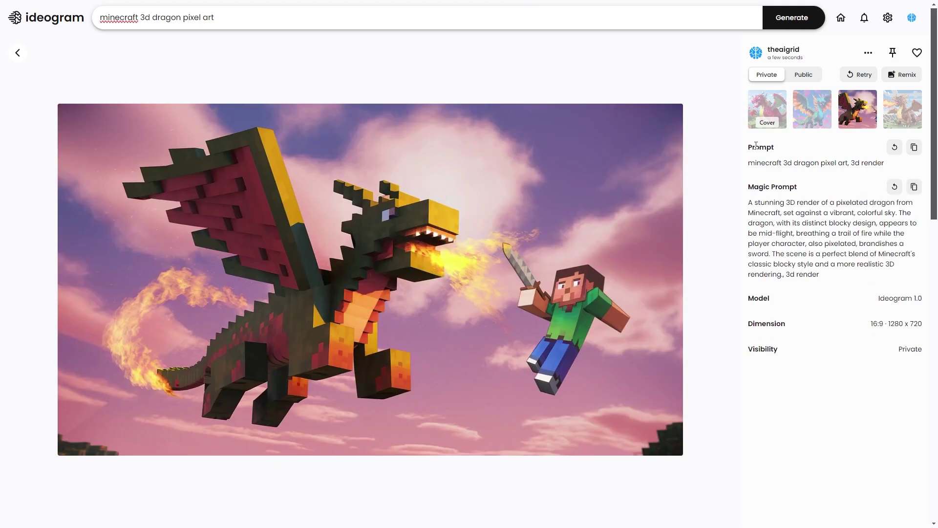
pyautogui.click(887, 107)
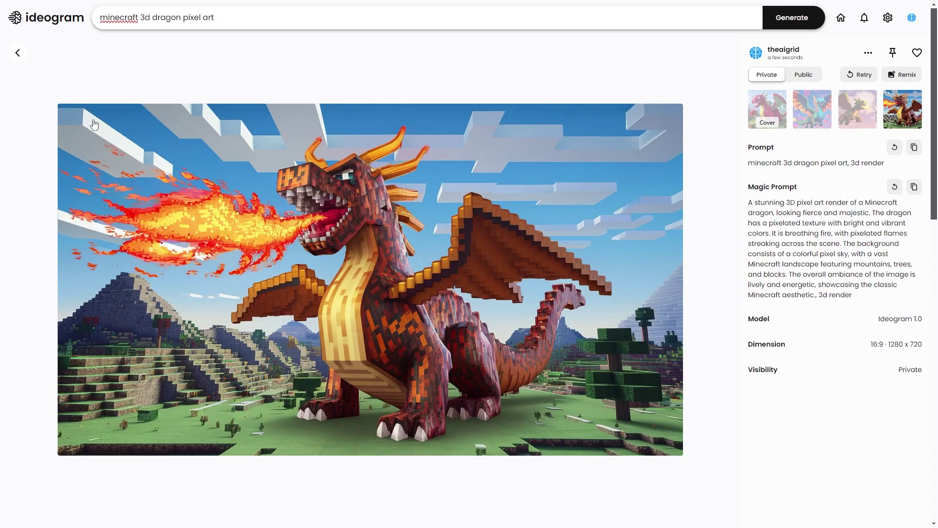
pyautogui.click(845, 120)
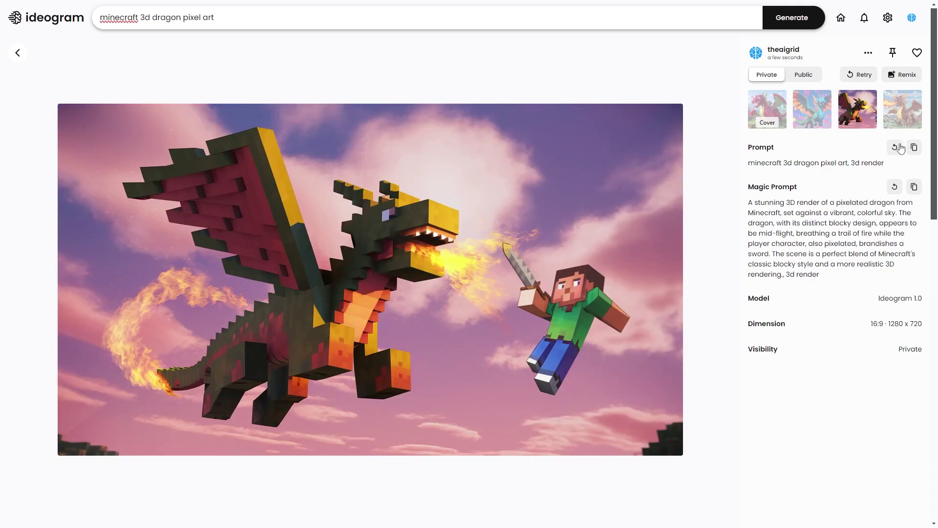
pyautogui.click(904, 129)
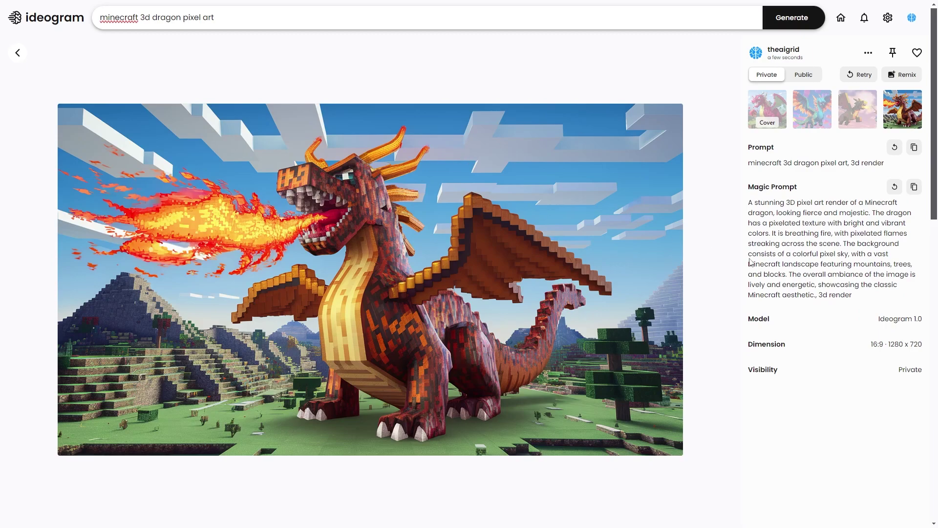
# Inspect the prompt words, then show the dragon-versus-player variation.
pyautogui.click(146, 14)
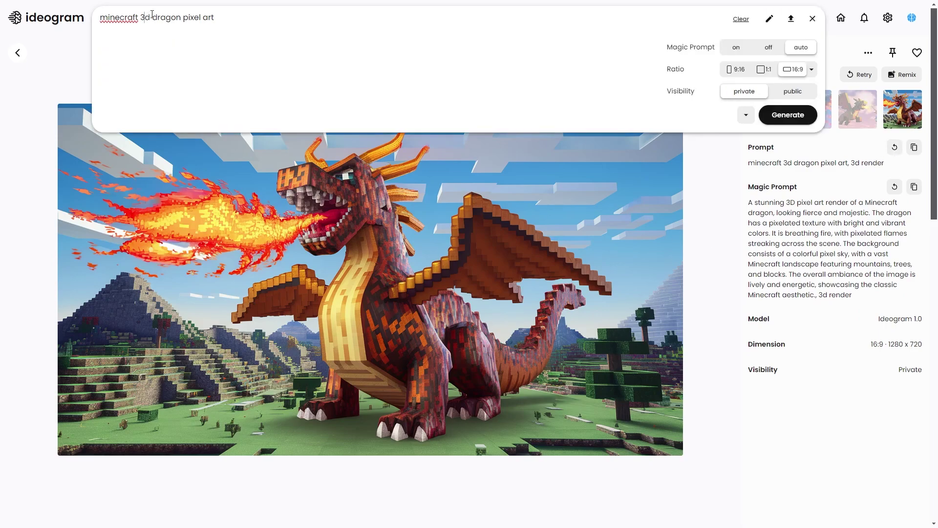
pyautogui.hotkey('shift', 'Right')
pyautogui.hotkey('shift', 'Right')
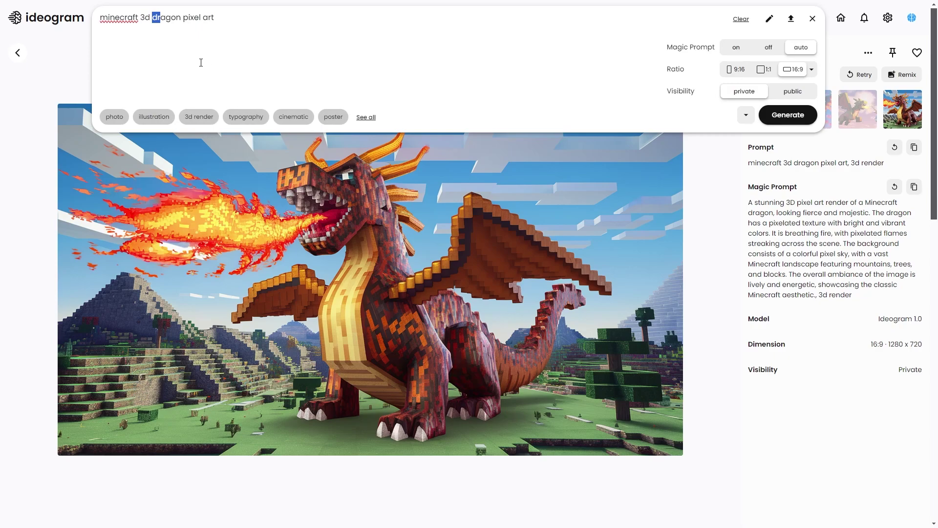
pyautogui.click(151, 17)
pyautogui.hotkey('shift', 'Left')
pyautogui.hotkey('shift', 'Left')
pyautogui.click(579, 463)
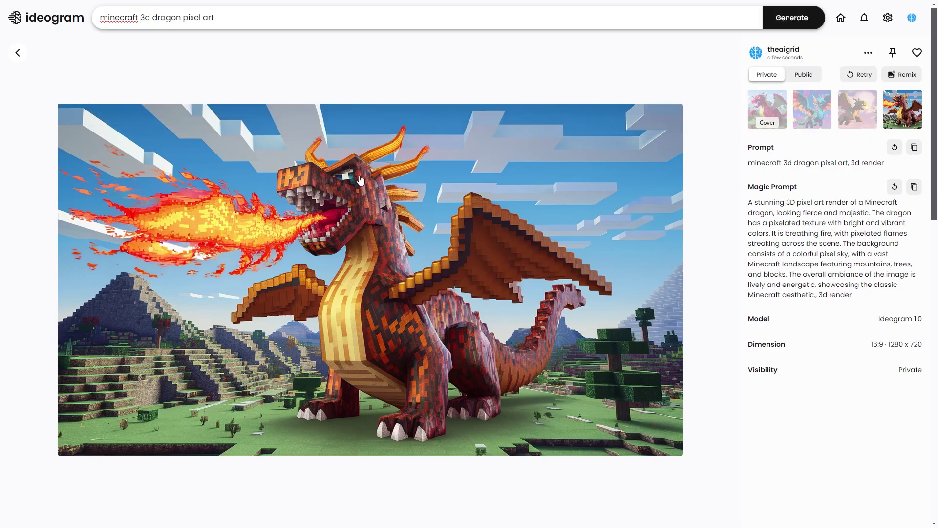
pyautogui.click(822, 122)
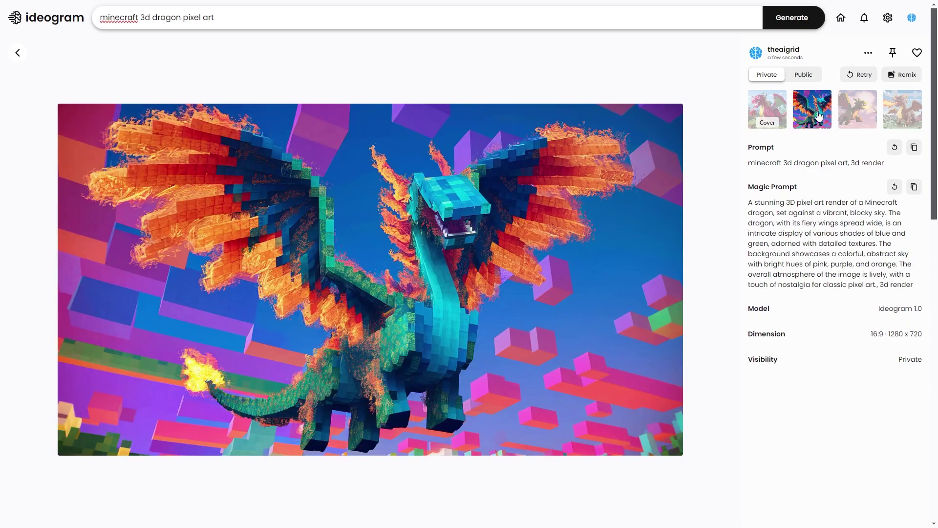
pyautogui.click(910, 113)
pyautogui.click(865, 113)
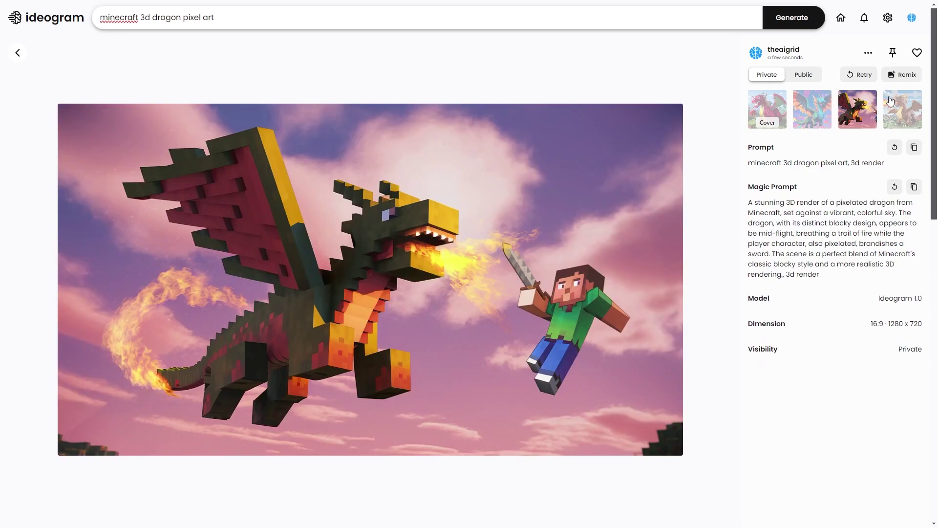
# Remix the dragon-versus-player image with image weight at its minimum and generate four renders.
pyautogui.click(899, 75)
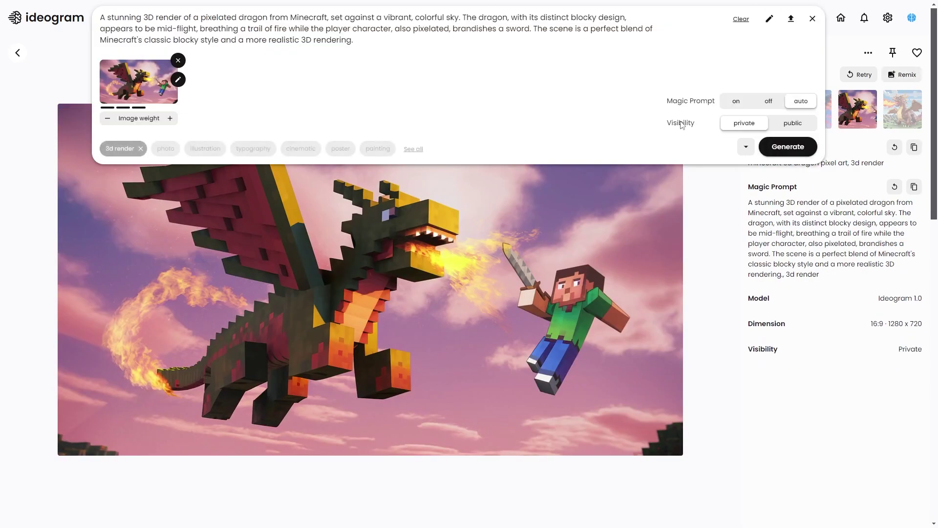
pyautogui.click(111, 119)
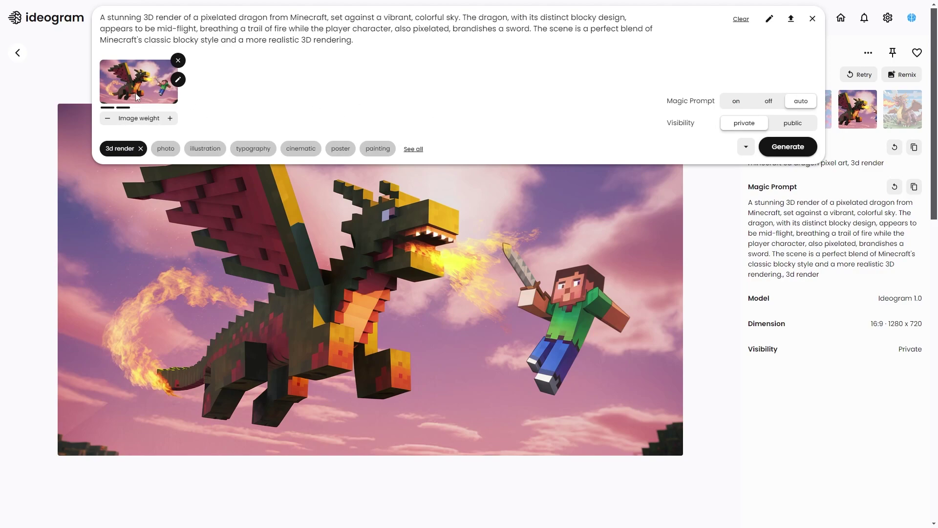
pyautogui.click(788, 147)
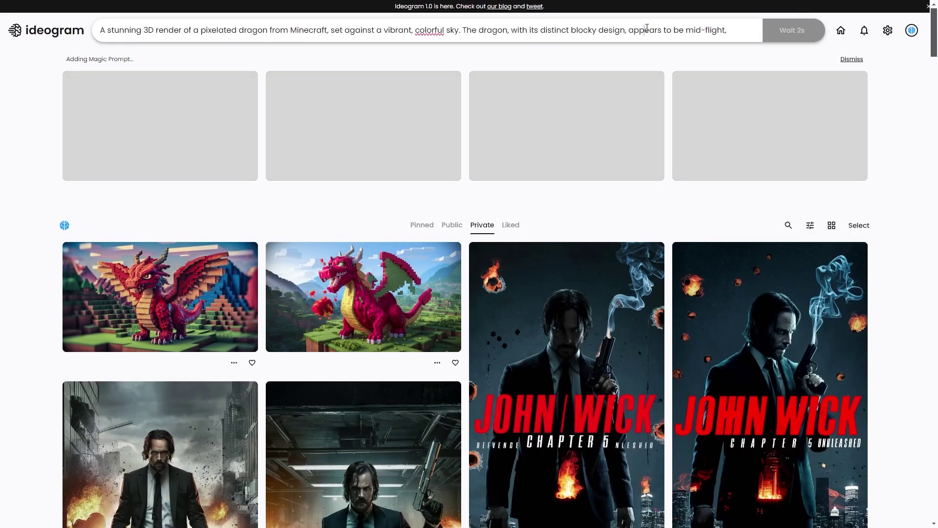
pyautogui.click(644, 30)
pyautogui.click(108, 130)
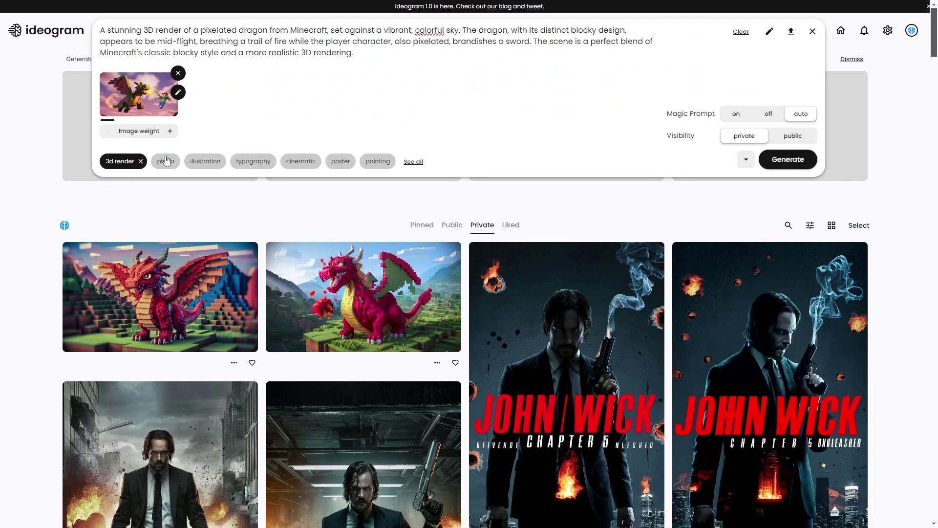
pyautogui.click(788, 160)
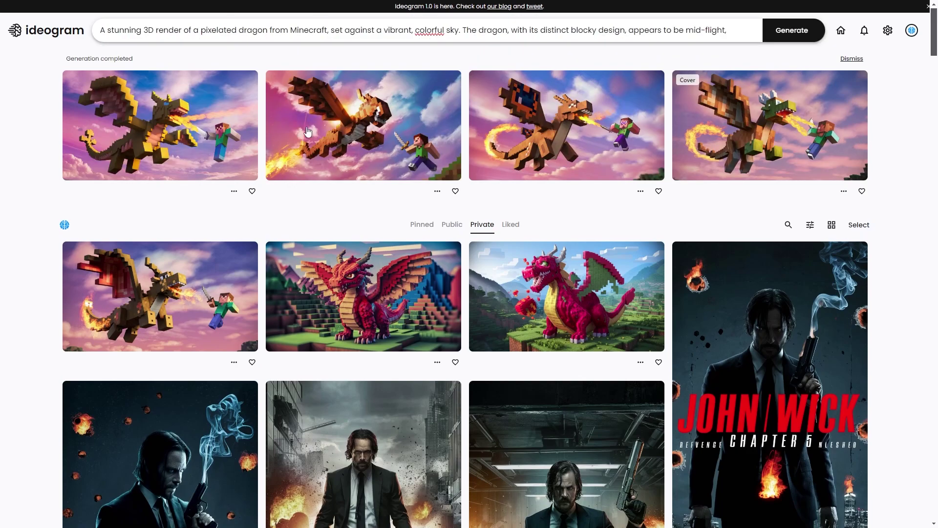
pyautogui.click(589, 132)
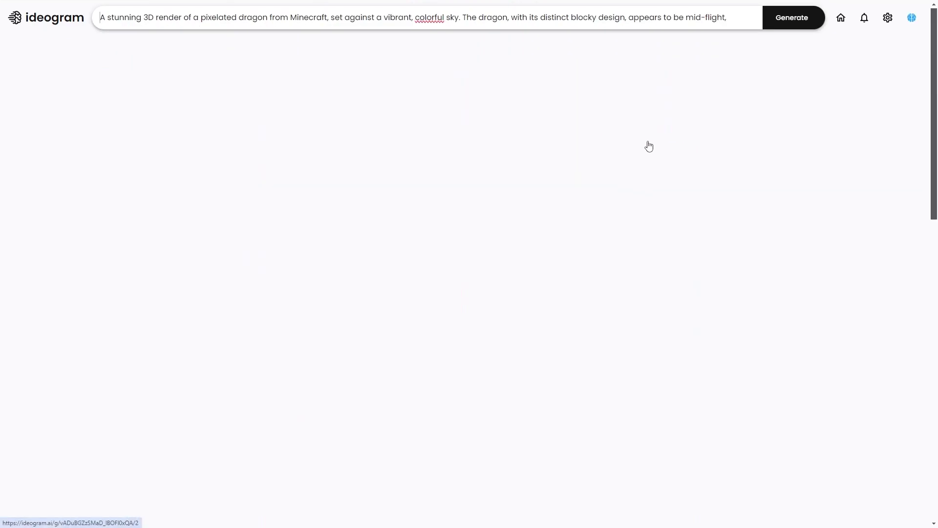
pyautogui.click(812, 110)
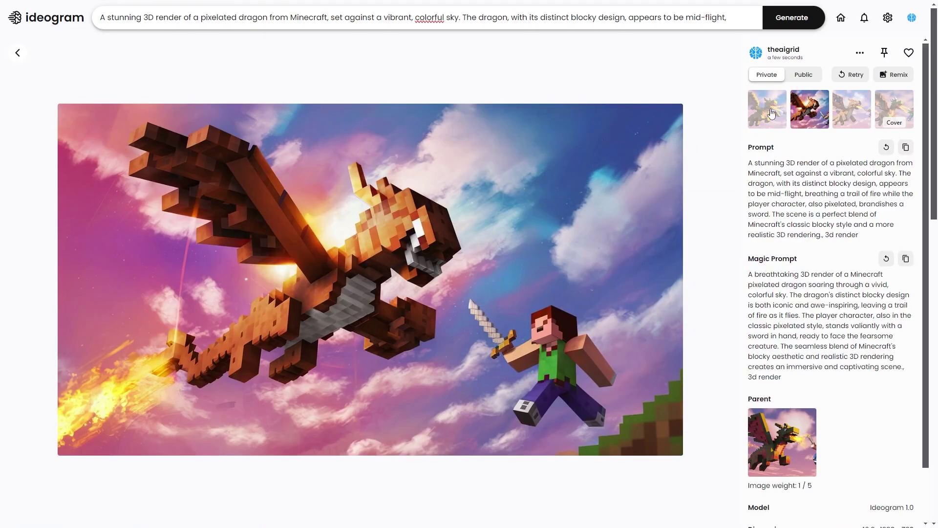
pyautogui.click(771, 114)
pyautogui.click(845, 110)
pyautogui.click(885, 102)
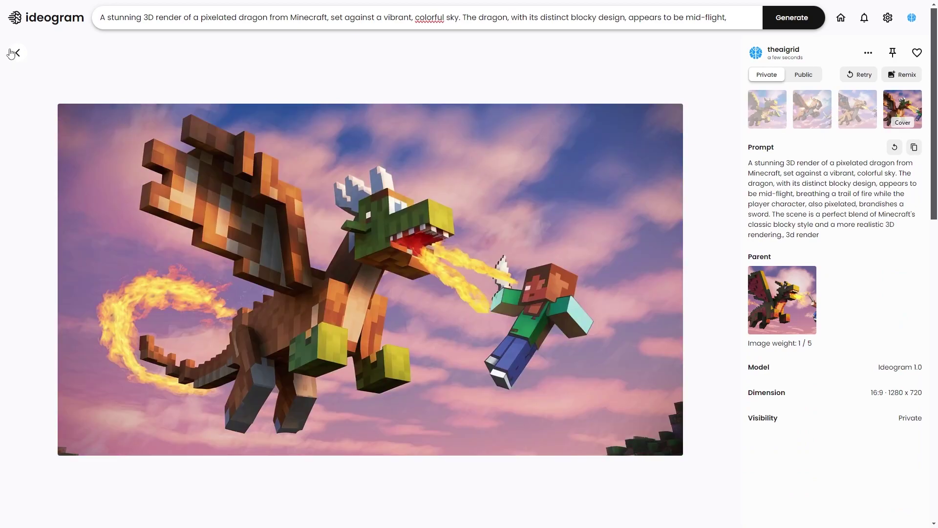
pyautogui.click(11, 52)
pyautogui.click(231, 243)
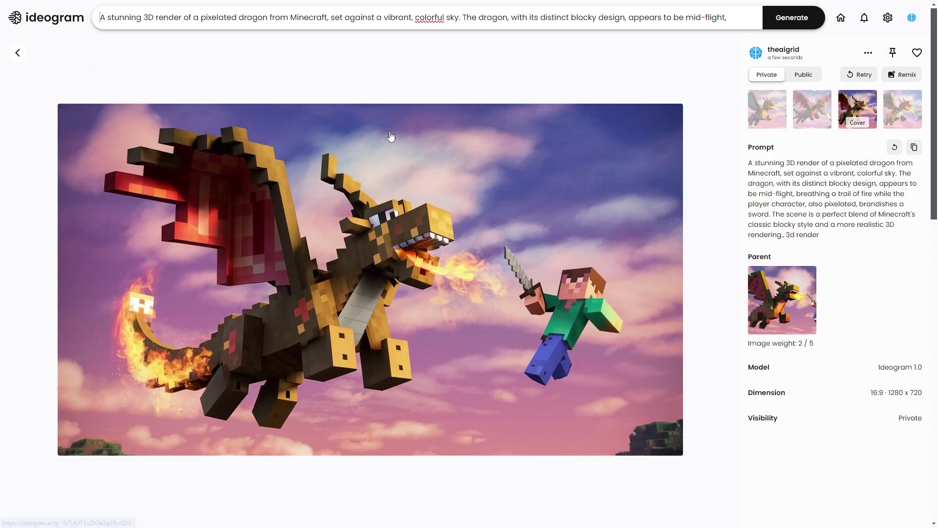
pyautogui.click(774, 108)
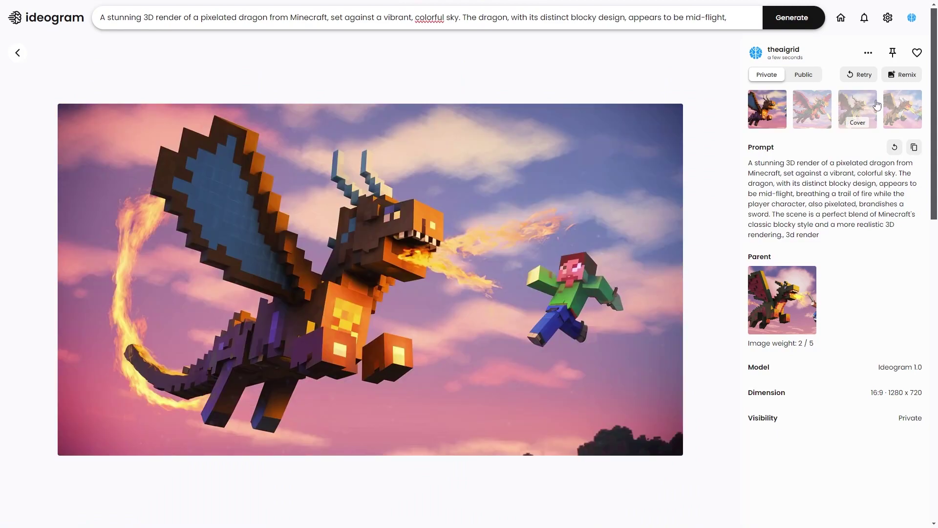
pyautogui.click(875, 105)
pyautogui.click(870, 104)
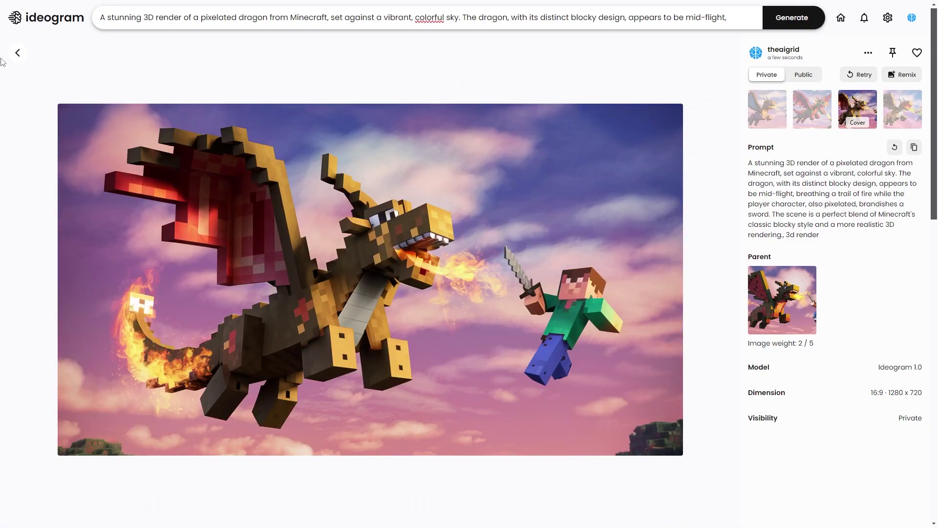
pyautogui.click(17, 54)
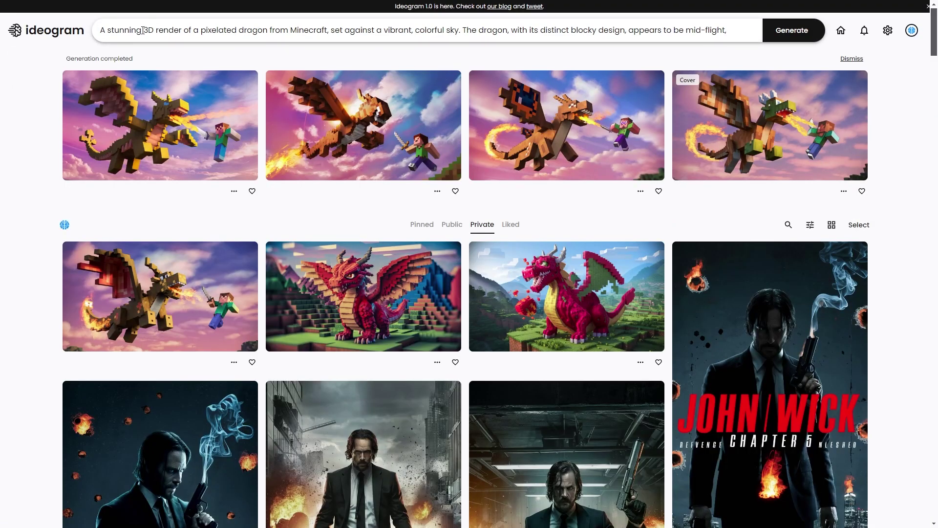
# Clear the dragon prompt and reference image, then enter 'Minecraft Pikachu 3d render' with corrected spelling.
pyautogui.click(250, 33)
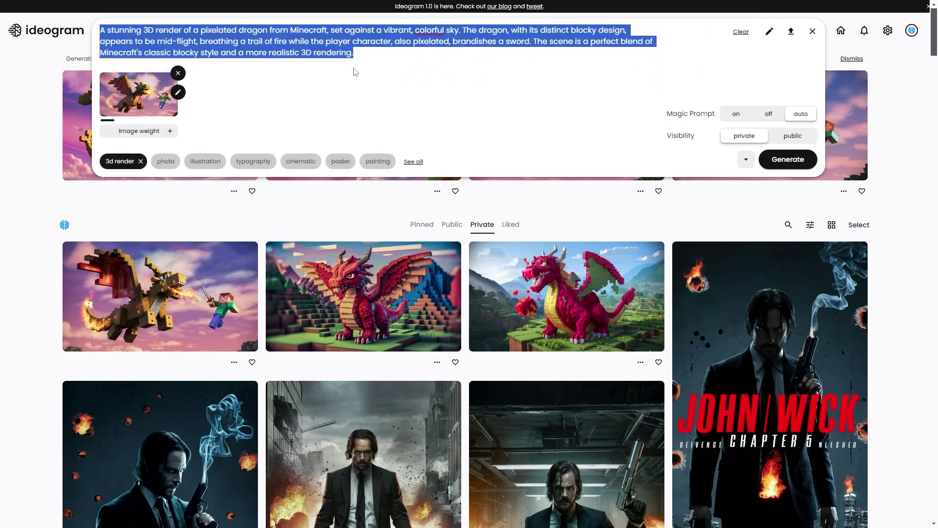
pyautogui.press('BackSpace')
pyautogui.click(179, 61)
pyautogui.click(203, 31)
pyautogui.write('MInecraf')
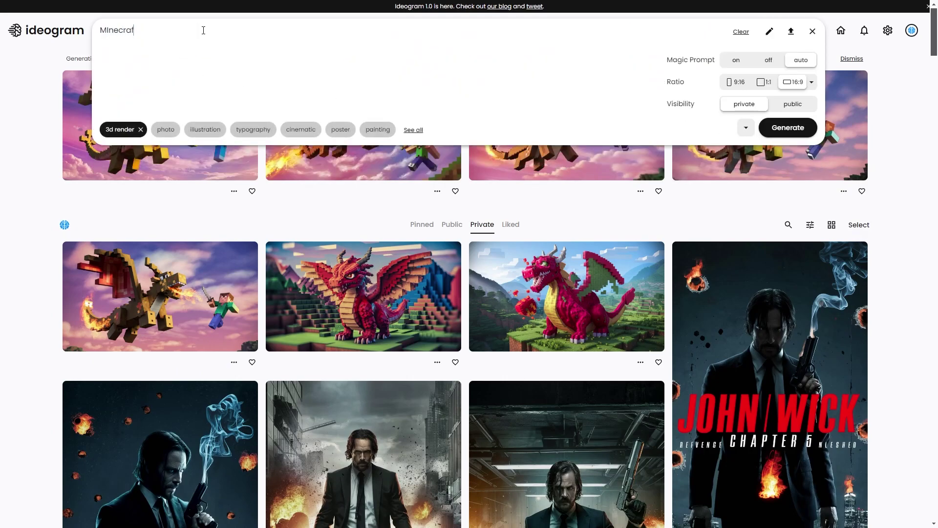
pyautogui.write('t pickachu 3d render')
pyautogui.rightClick(145, 28)
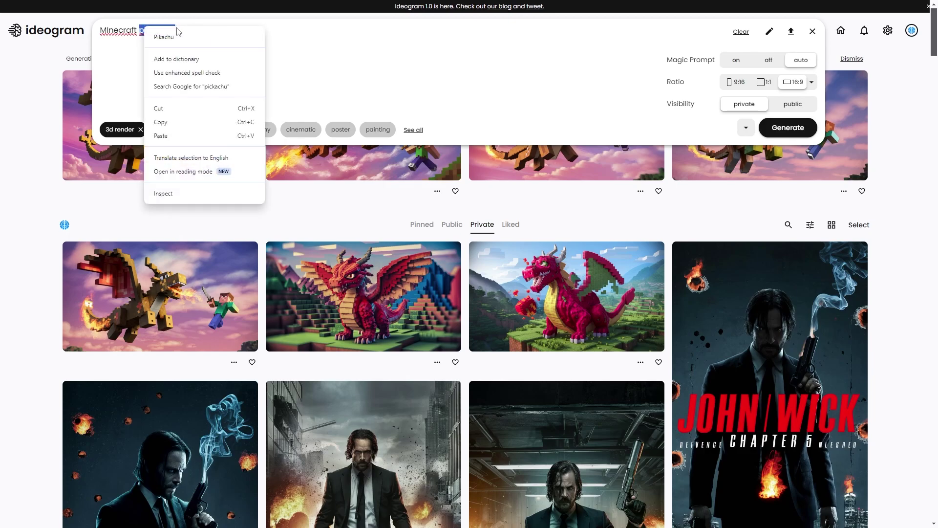
pyautogui.click(156, 38)
pyautogui.rightClick(113, 32)
pyautogui.click(135, 46)
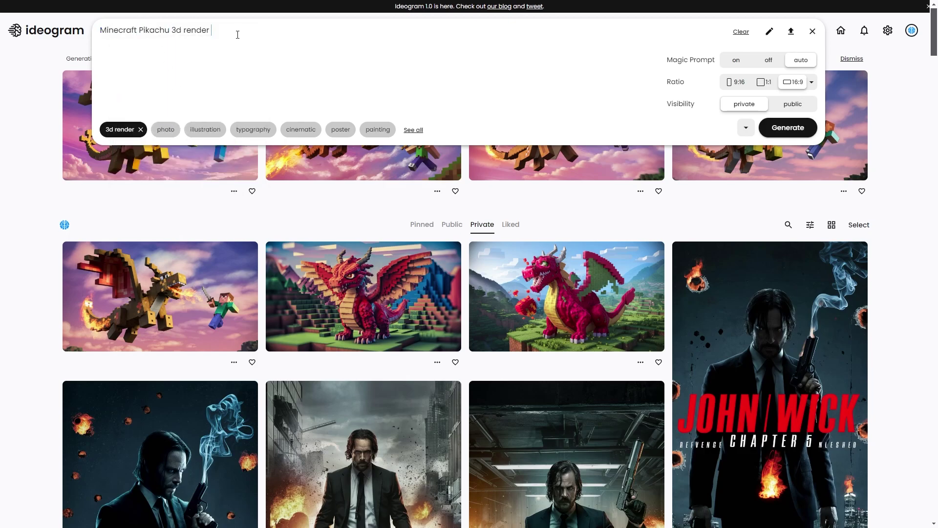
# Append 'pokemon', generate, and drop the 3d render style chip.
pyautogui.write('pokemon')
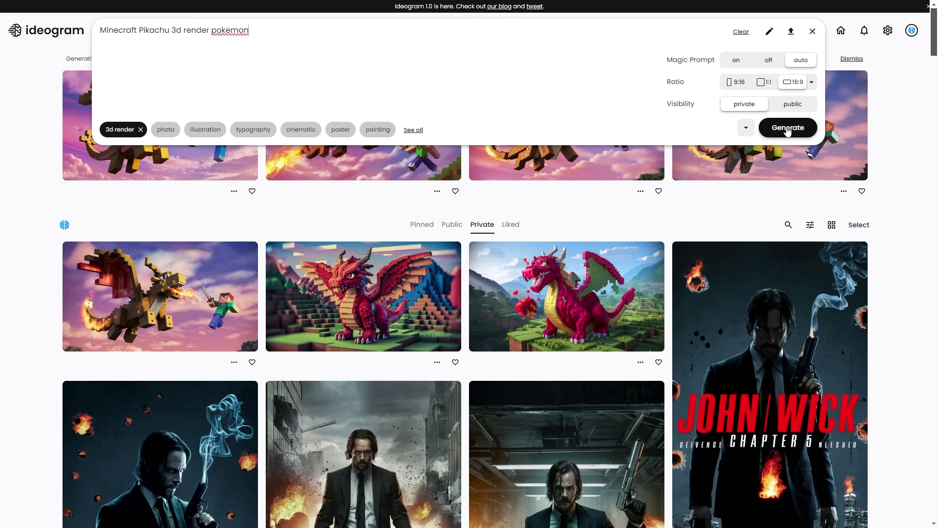
pyautogui.click(790, 127)
pyautogui.click(323, 44)
pyautogui.click(141, 129)
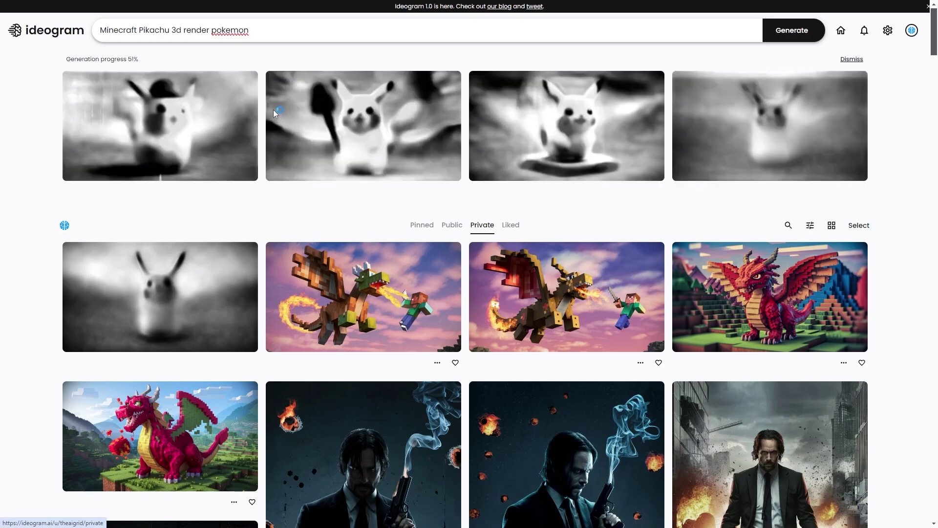
# Insert 'Style' after 'Minecraft' so the prompt reads 'Minecraft Style Pikachu 3d render pokemon'.
pyautogui.click(231, 29)
pyautogui.click(37, 128)
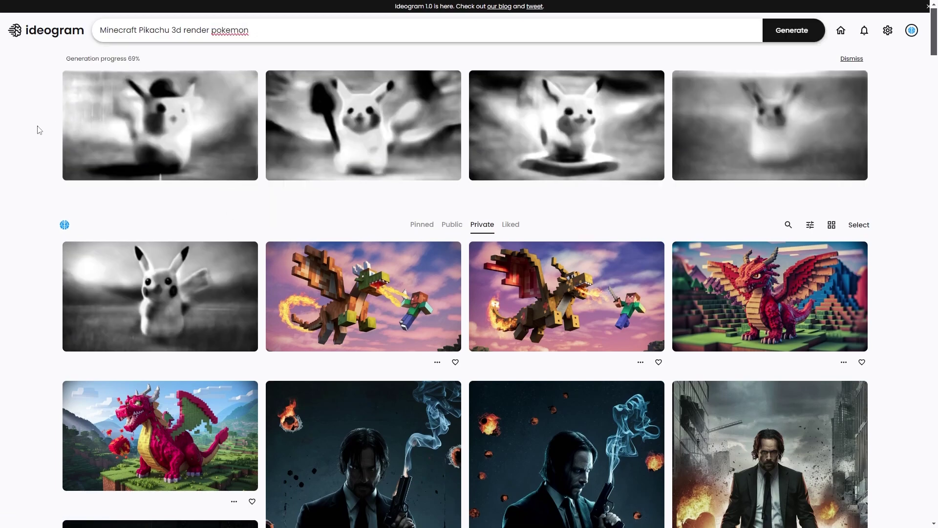
pyautogui.doubleClick(229, 30)
pyautogui.click(283, 27)
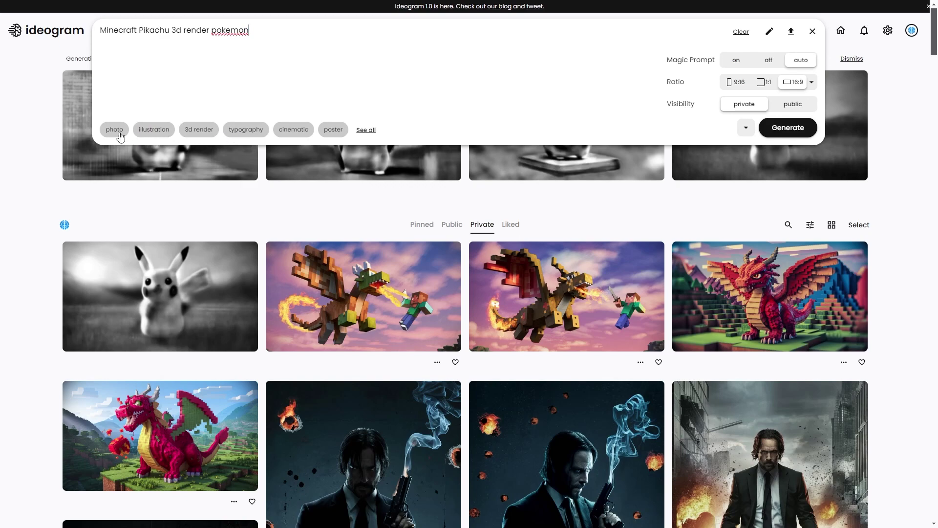
pyautogui.click(8, 188)
pyautogui.click(140, 30)
pyautogui.write('Style')
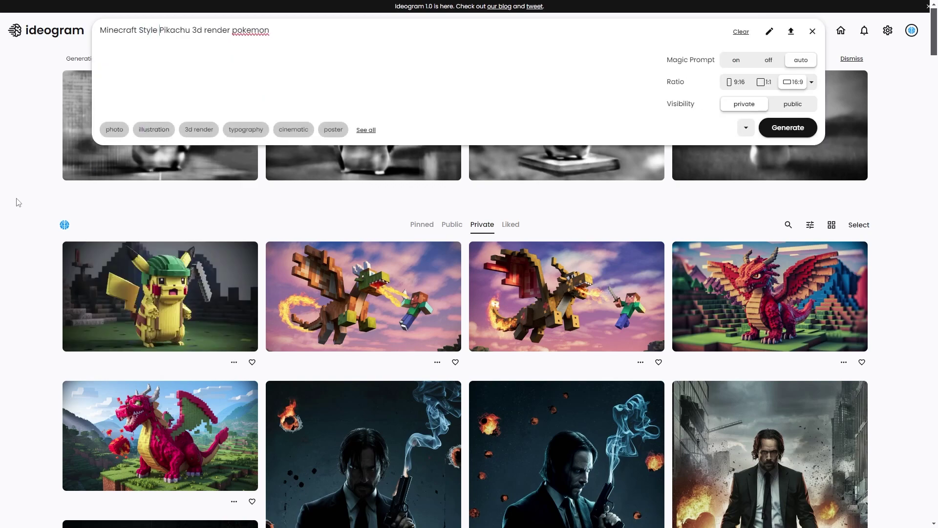
pyautogui.click(17, 201)
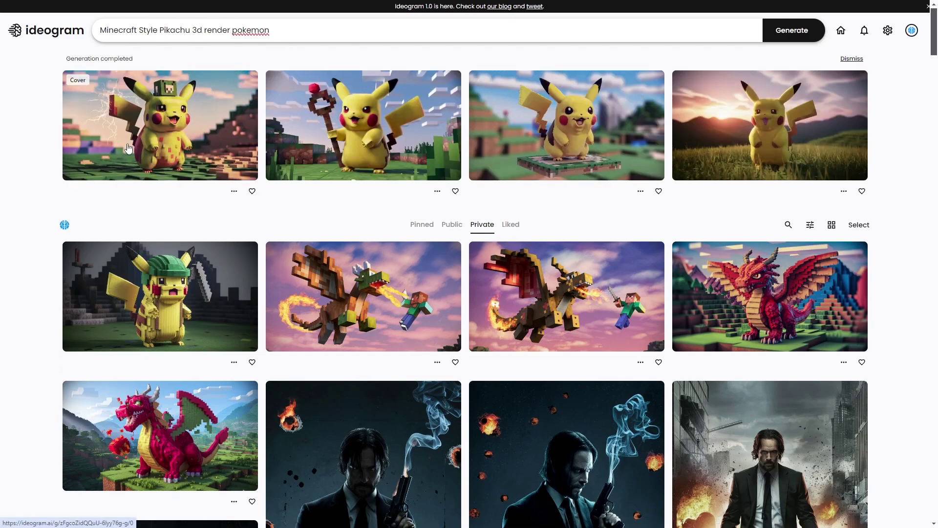
# Open a Pikachu result, step through its variations, then go back to the gallery.
pyautogui.click(215, 273)
pyautogui.press('Left')
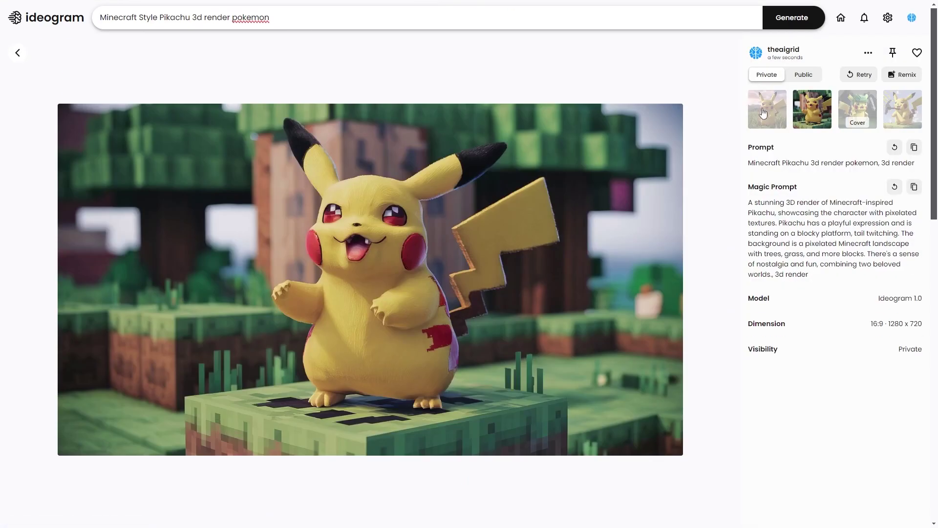
pyautogui.press('Left')
pyautogui.press('Right')
pyautogui.press('Right')
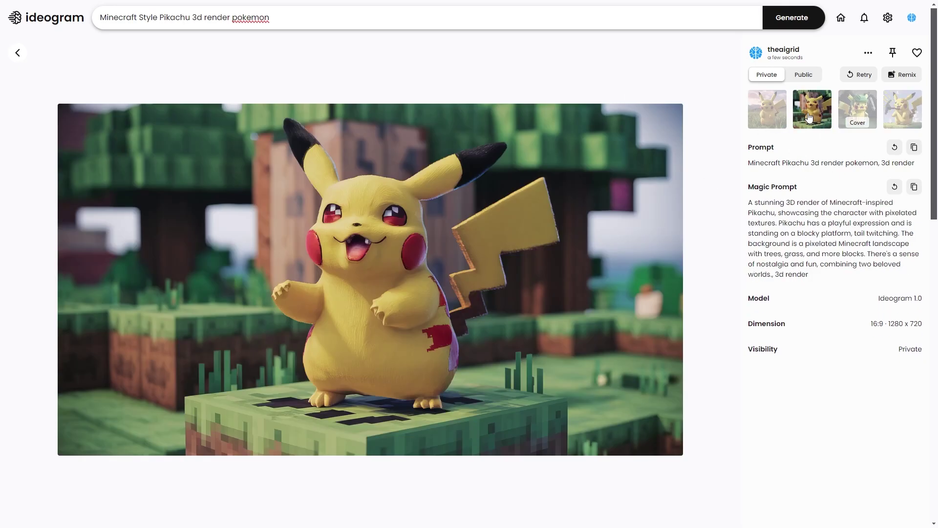
pyautogui.click(763, 112)
pyautogui.click(17, 54)
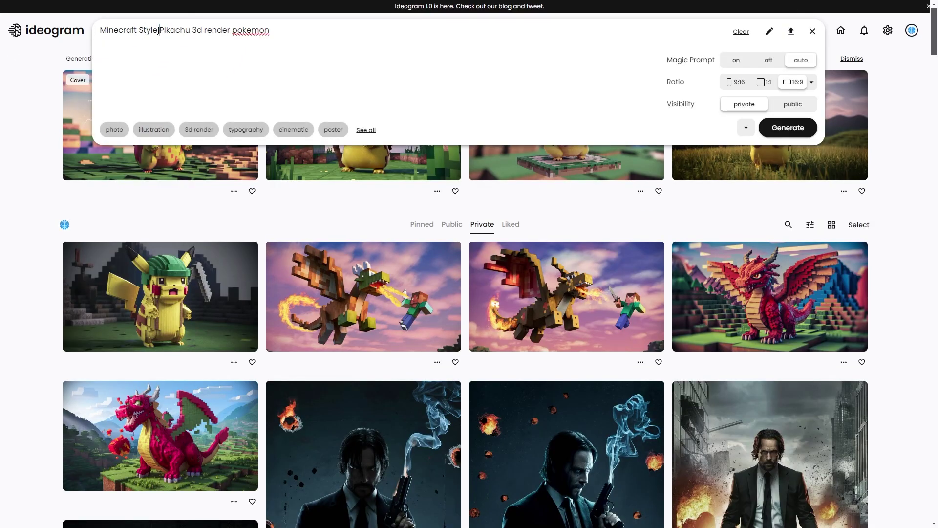
# Append 'locky pixalated' to the prompt, choose Model 1.0, and generate the Pikachu images.
pyautogui.write('locky pixalated')
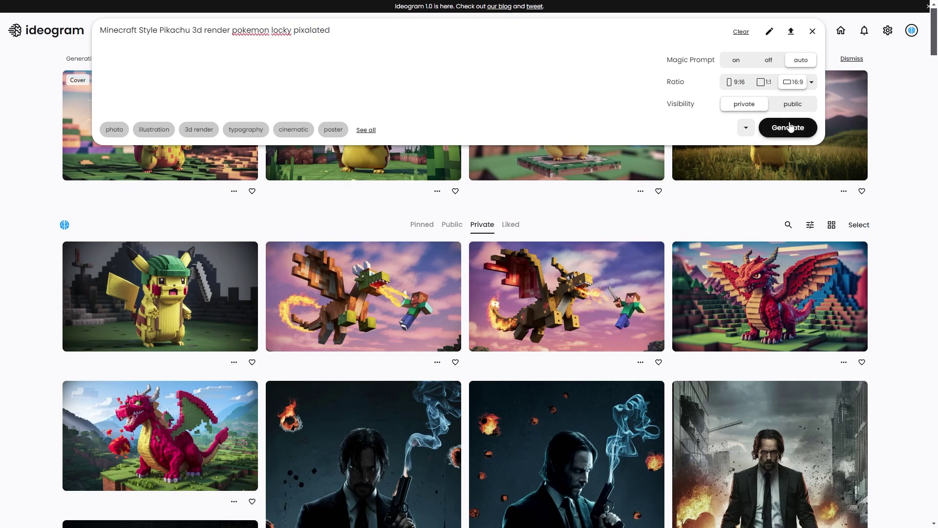
pyautogui.click(788, 127)
pyautogui.click(730, 29)
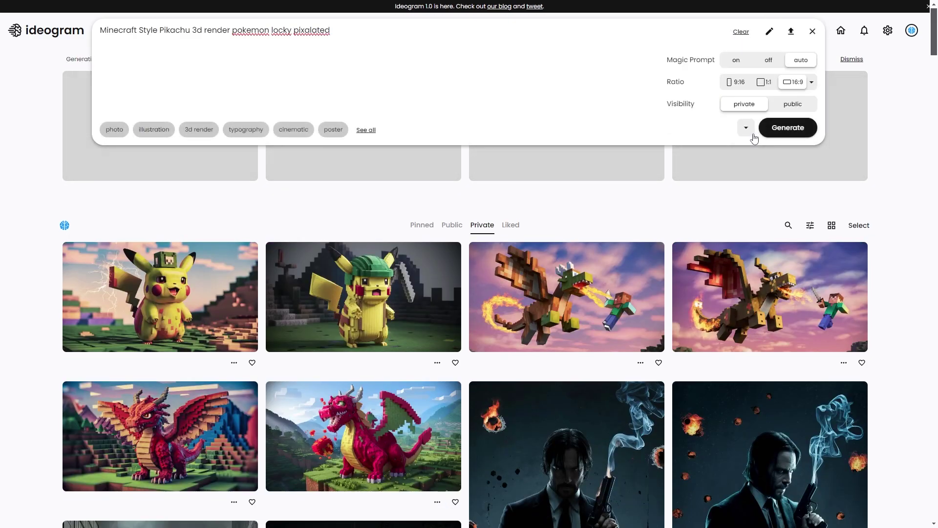
pyautogui.click(748, 129)
pyautogui.click(792, 128)
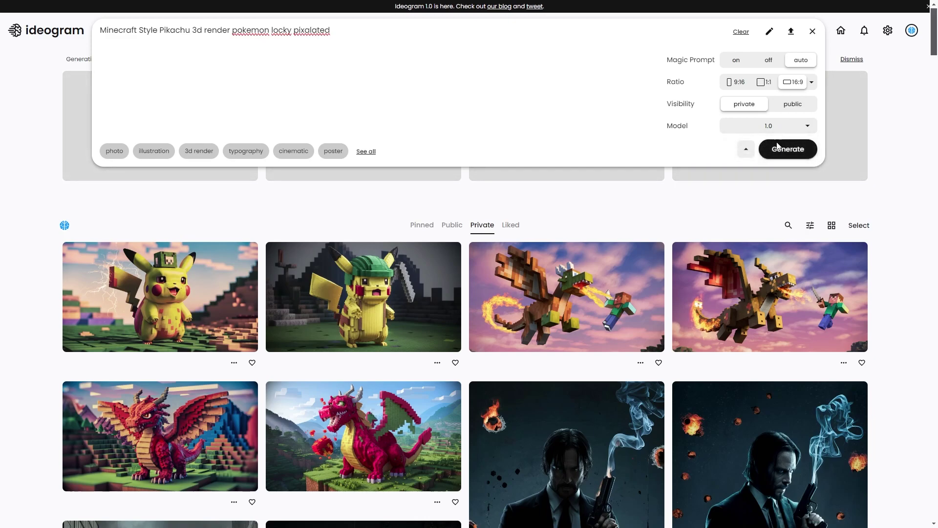
pyautogui.click(781, 147)
pyautogui.scroll(-5, 375, 239)
pyautogui.scroll(5, 375, 239)
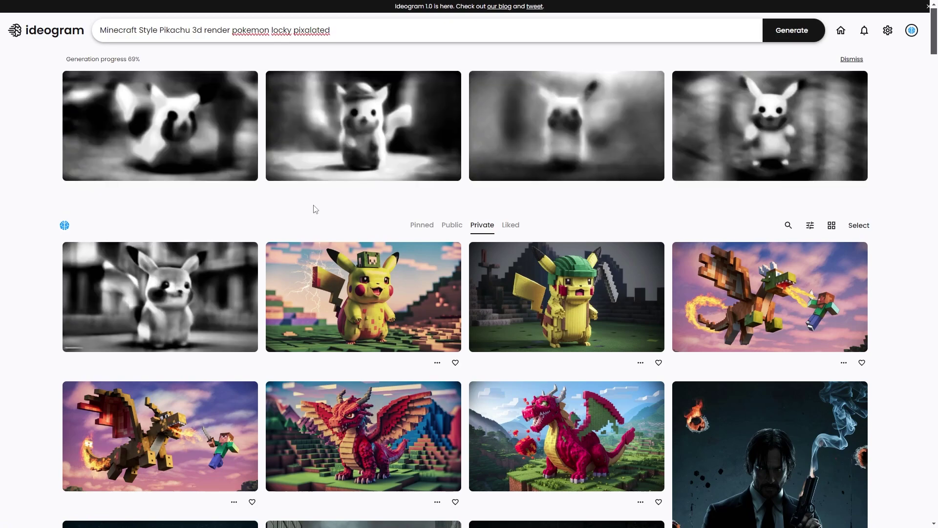
# Change the prompt to 'Minecraft Modern House Render' and generate it.
pyautogui.click(343, 32)
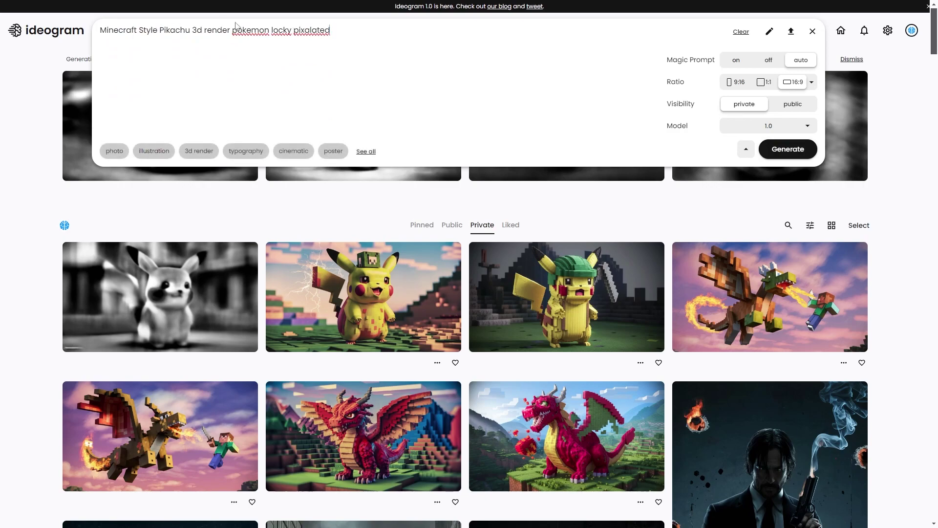
pyautogui.moveTo(228, 28); pyautogui.dragTo(54, 44)
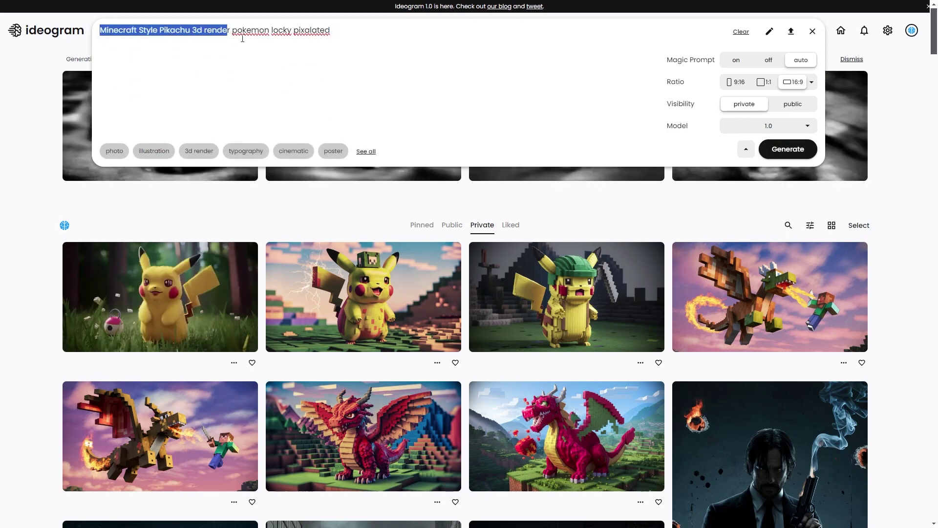
pyautogui.click(238, 34)
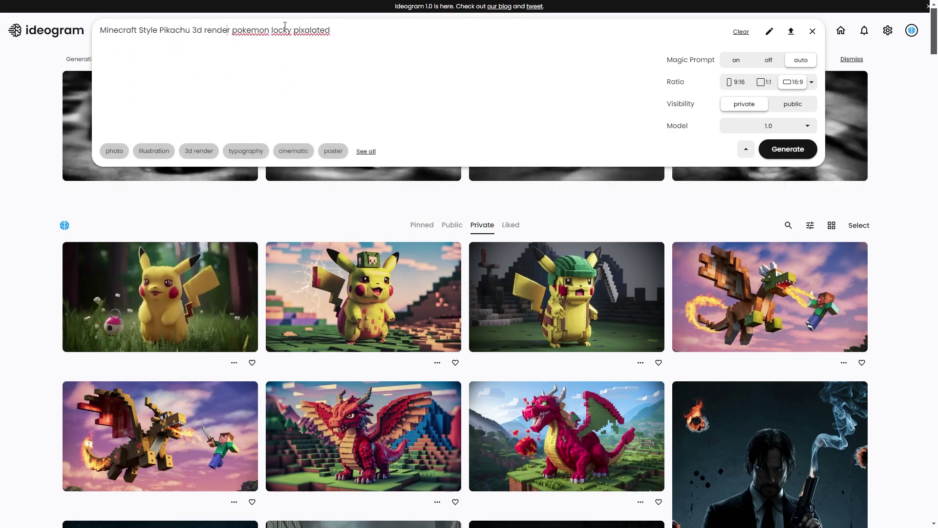
pyautogui.moveTo(362, 33); pyautogui.dragTo(139, 24)
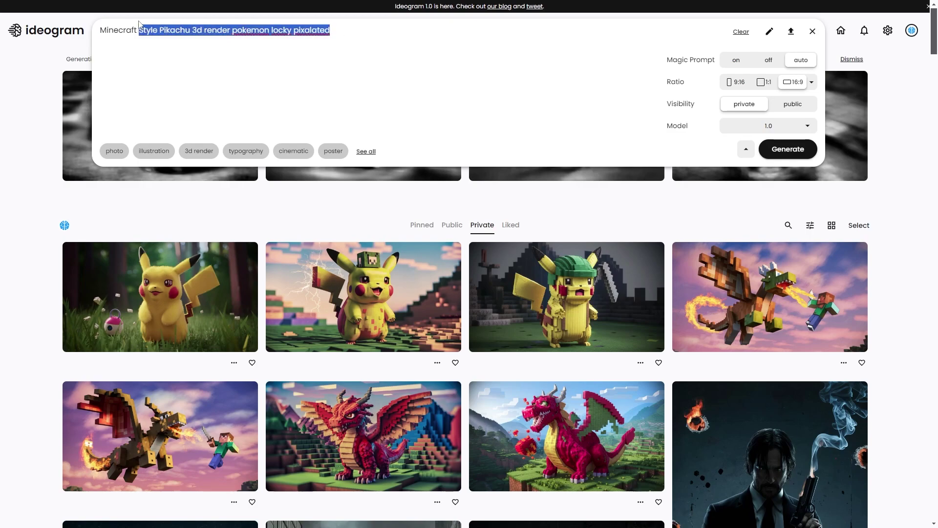
pyautogui.write('Minecraft Modern House')
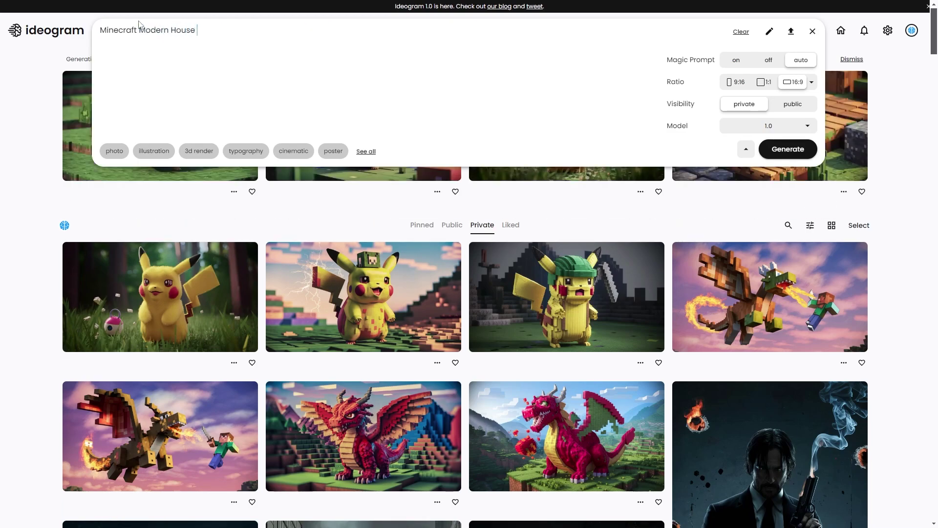
pyautogui.write(' Render')
pyautogui.click(788, 149)
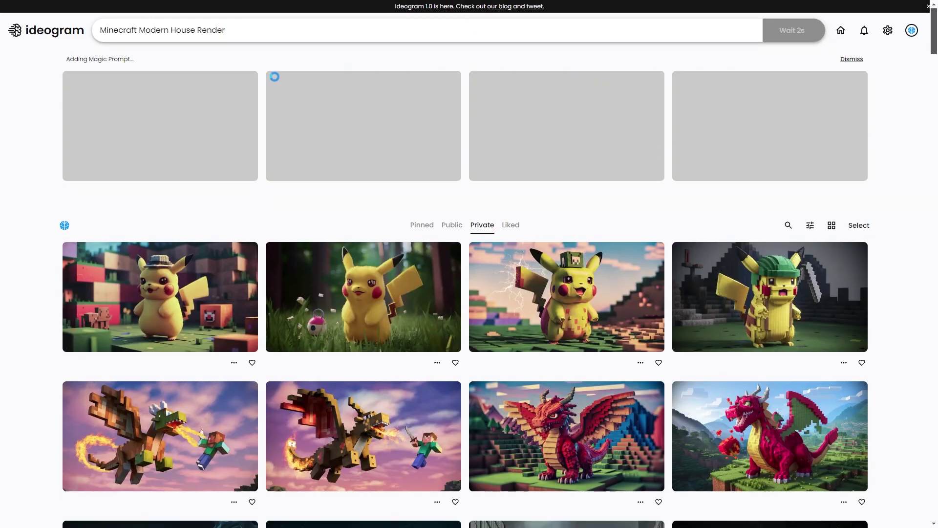
# Edit the prompt to 'Minecraft Surivial House thumbail' and generate.
pyautogui.moveTo(149, 31); pyautogui.dragTo(139, 29)
pyautogui.write('Surivial')
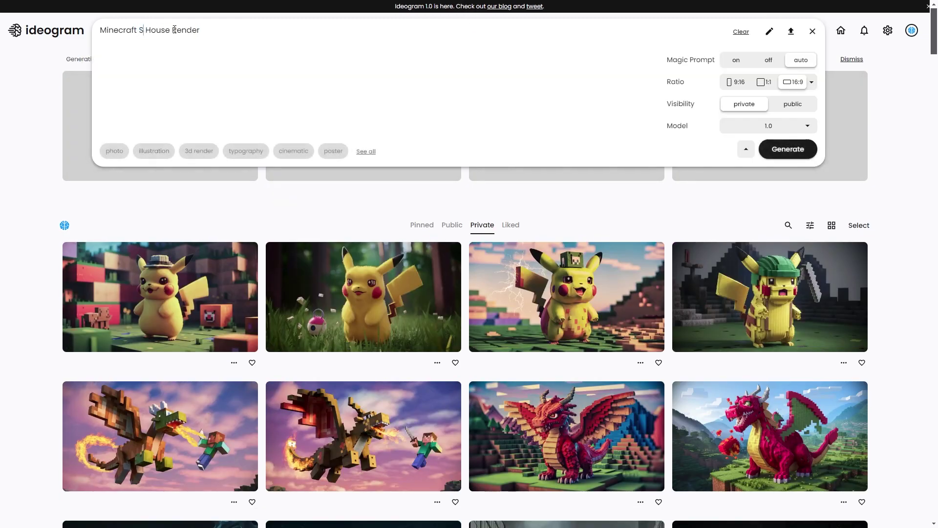
pyautogui.doubleClick(199, 30)
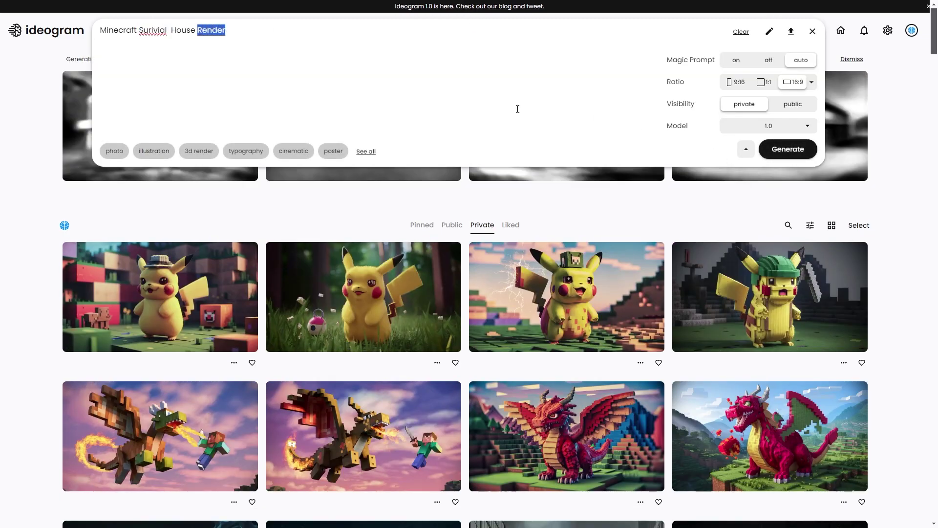
pyautogui.press('BackSpace')
pyautogui.press('BackSpace')
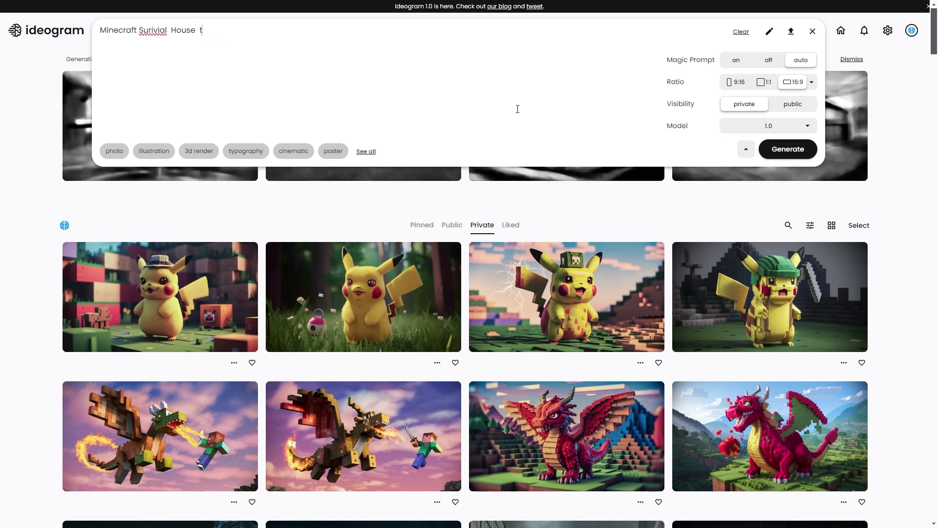
pyautogui.press('Return')
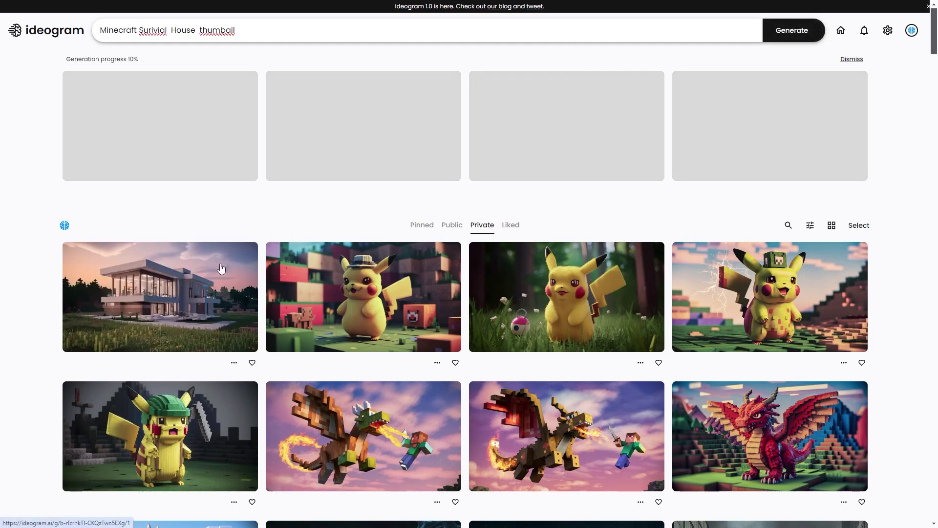
# Open the modern house image and view its black-and-white, first and pool house variants.
pyautogui.click(139, 273)
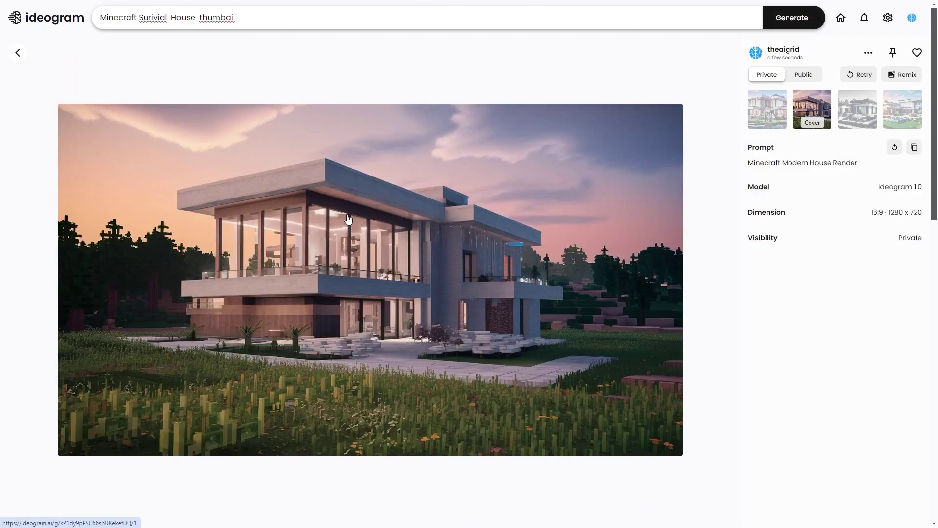
pyautogui.click(857, 112)
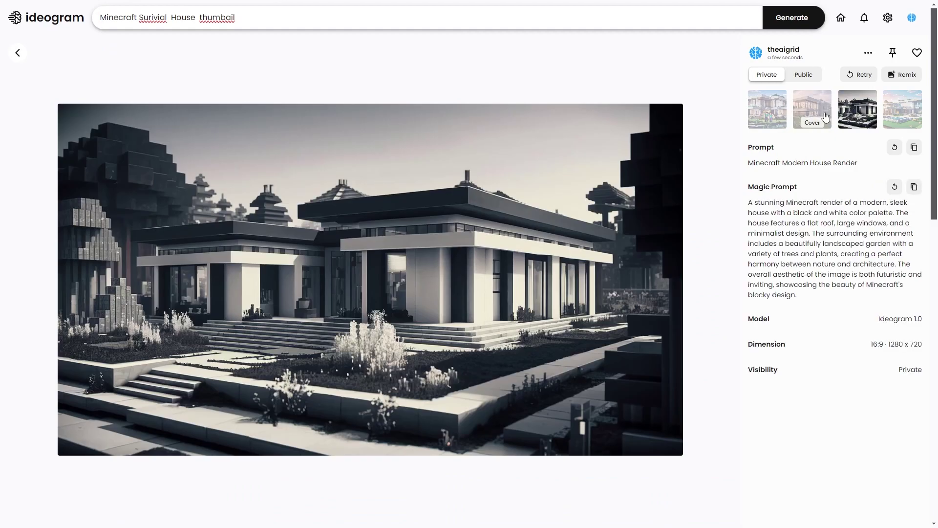
pyautogui.click(761, 118)
pyautogui.click(889, 114)
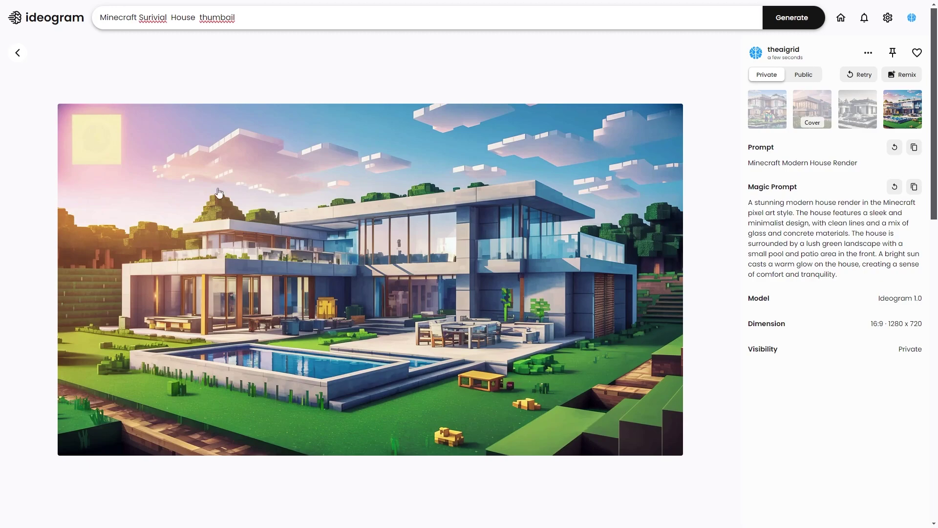
# Return to the generations gallery and look over its images.
pyautogui.click(20, 54)
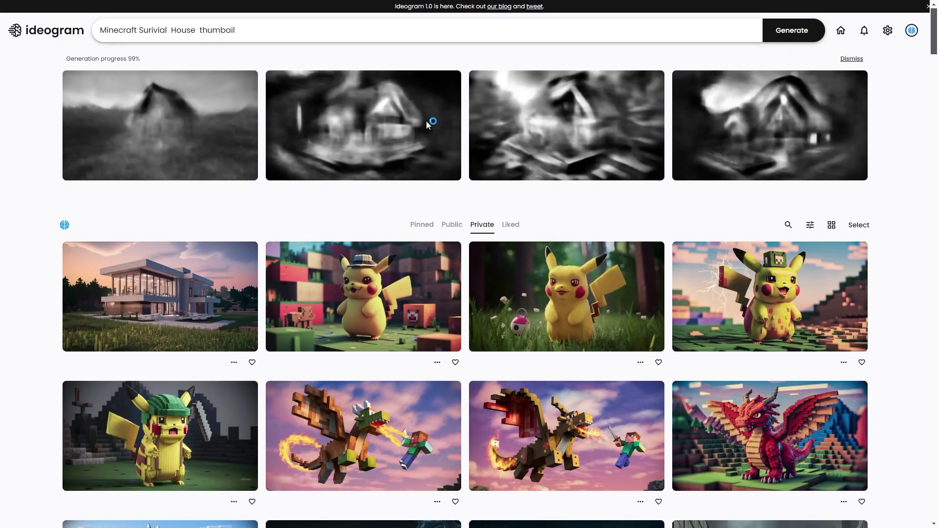
pyautogui.scroll(-5, 317, 215)
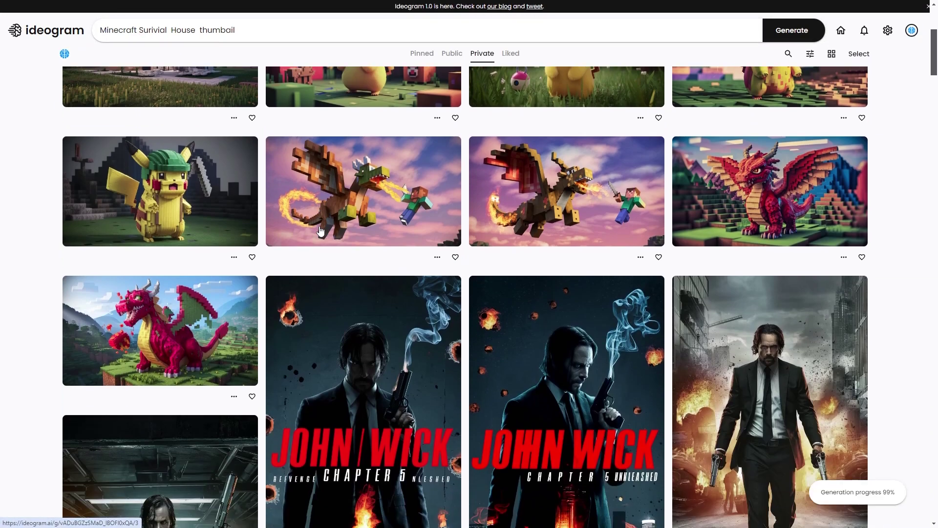
pyautogui.scroll(5, 320, 230)
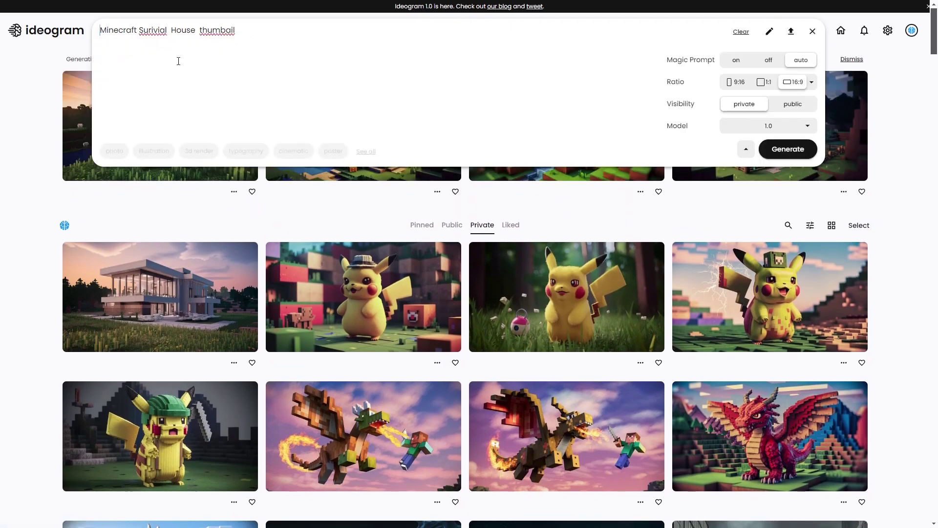
# Open the first survival house and compare its thatched-roof, third and fourth variants, then return to the gallery.
pyautogui.click(184, 156)
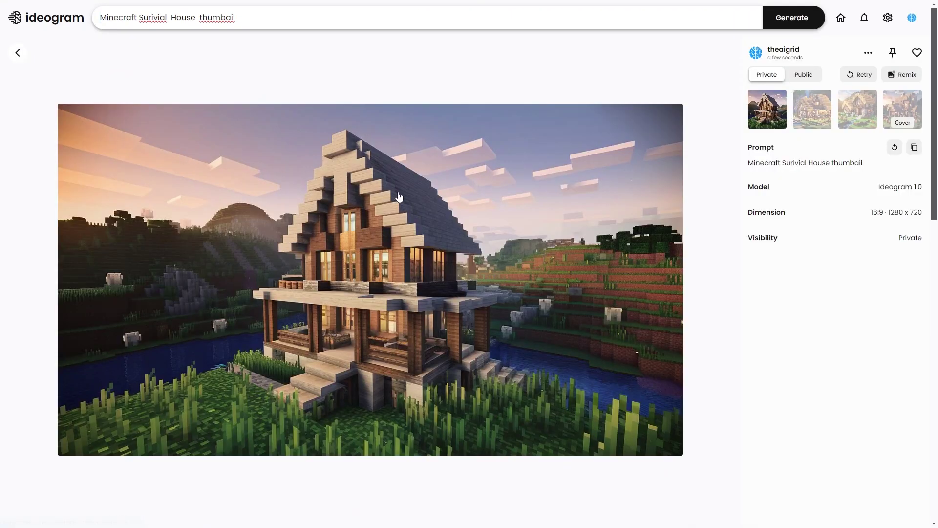
pyautogui.click(803, 125)
pyautogui.click(873, 111)
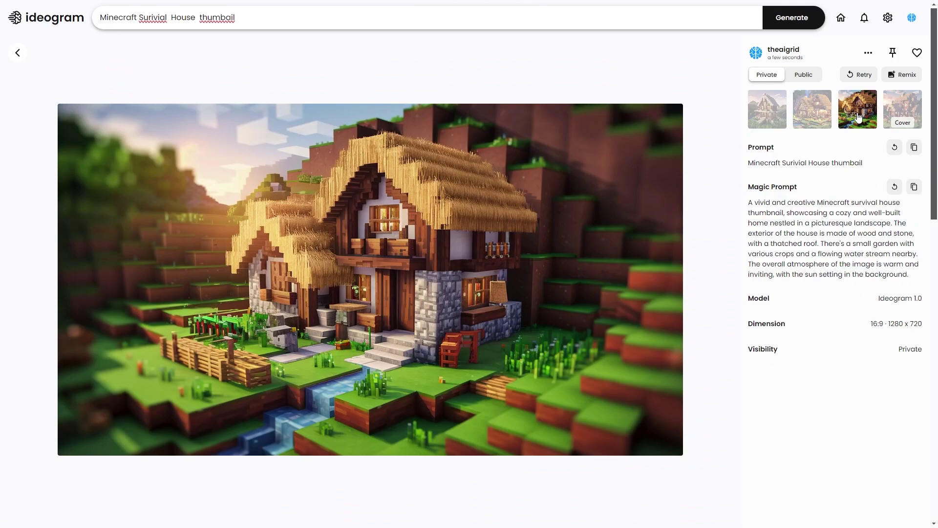
pyautogui.click(885, 109)
pyautogui.click(781, 116)
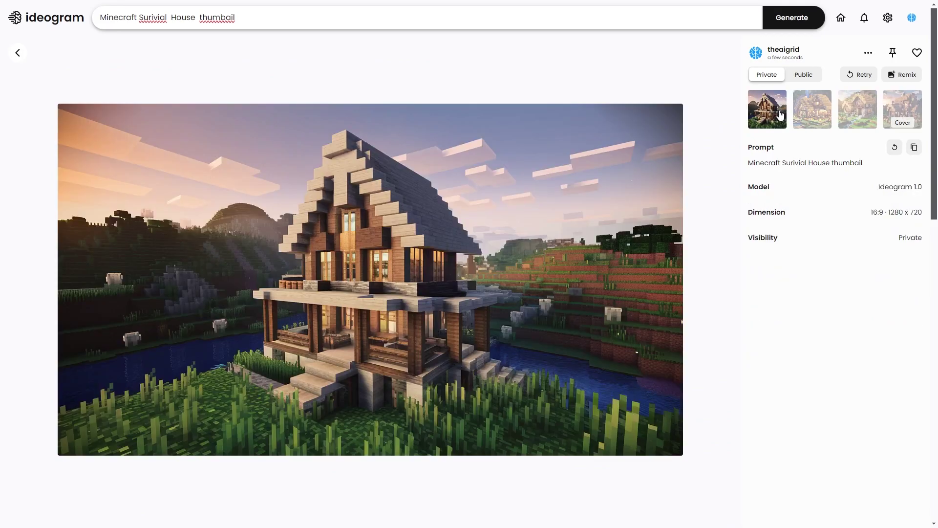
pyautogui.click(18, 53)
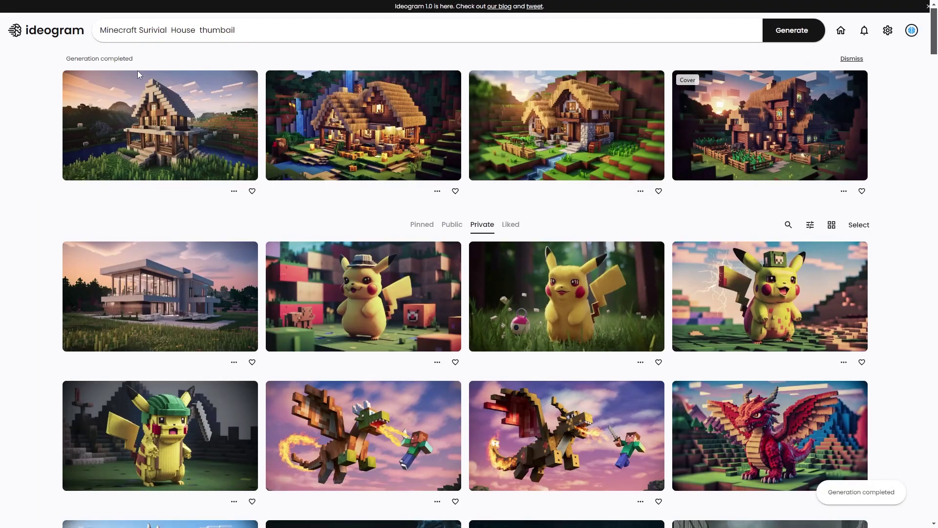